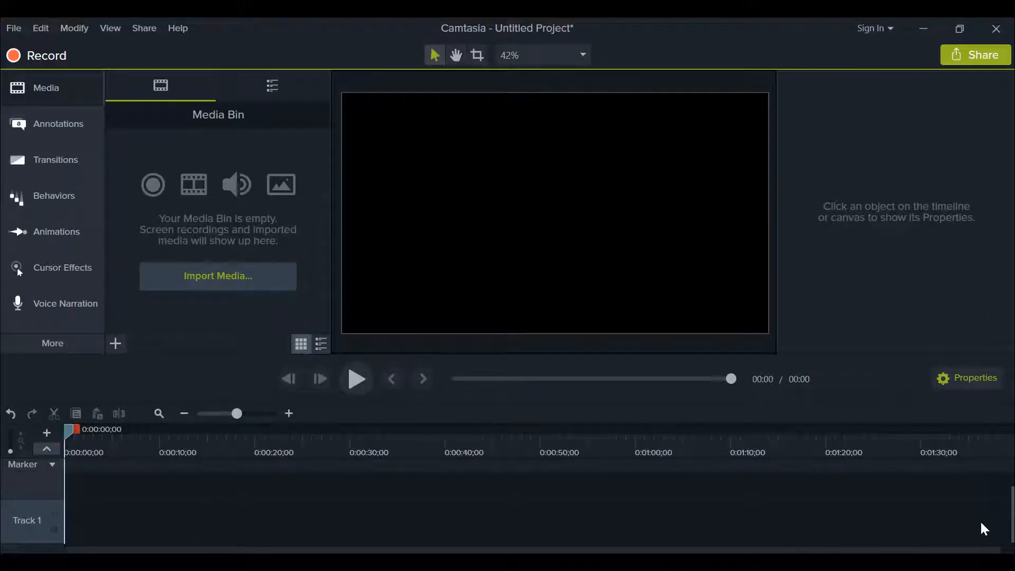
Import the MVI_0191 video from the pilih folder and place it at the start of Track 1.
left_click(210, 280)
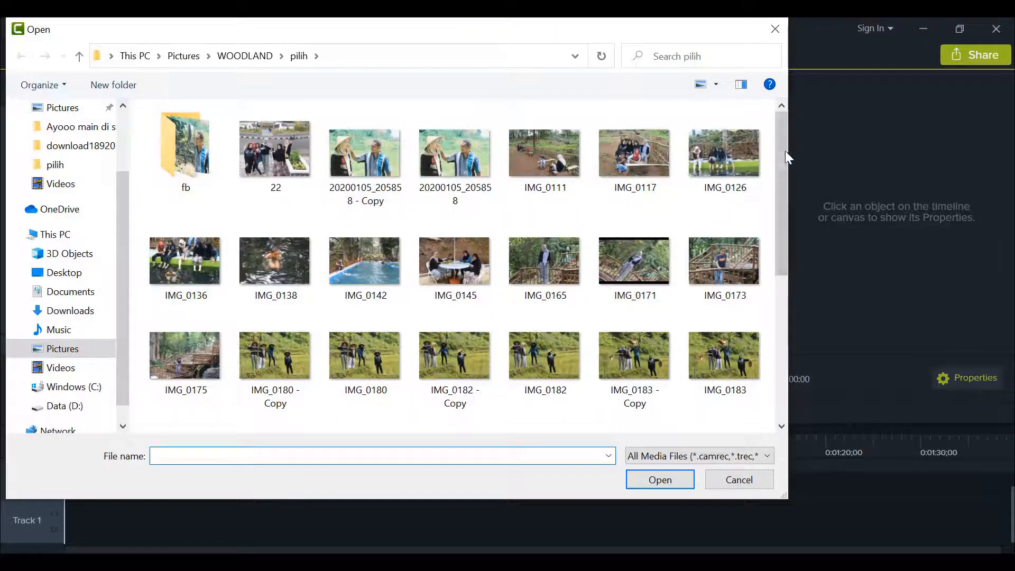
scroll(769, 197, "down", 5)
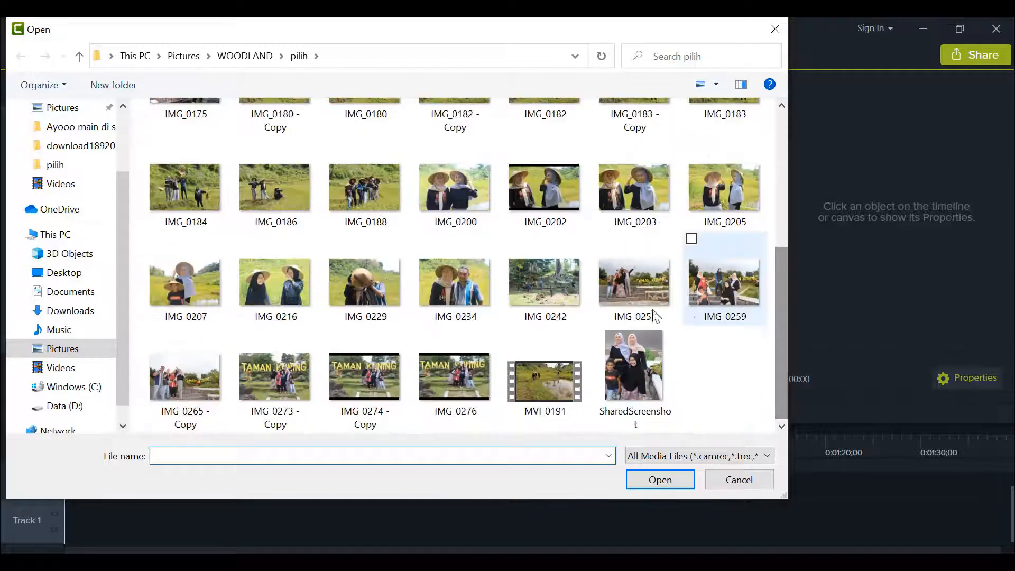
left_click(559, 401)
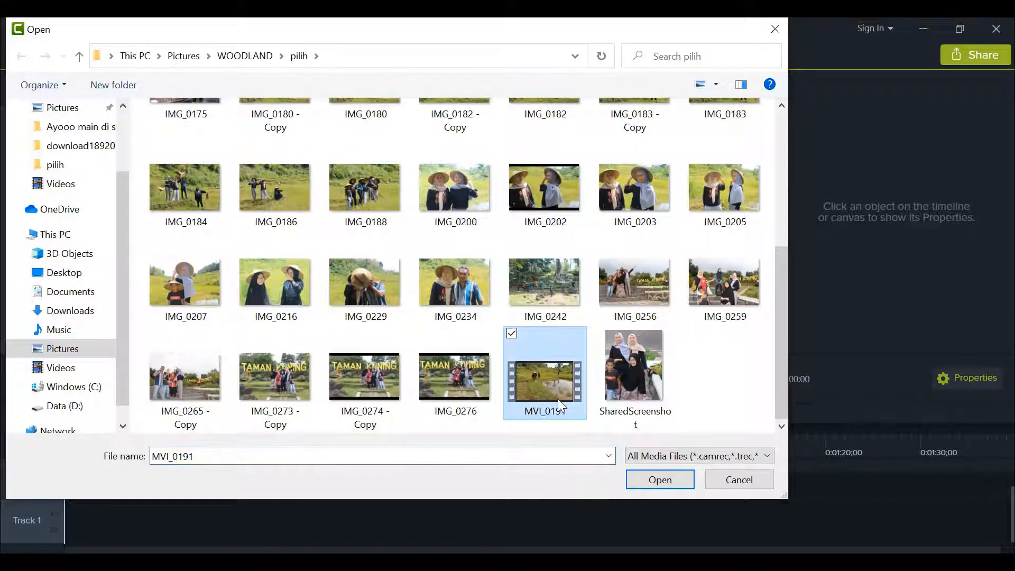
left_click(655, 482)
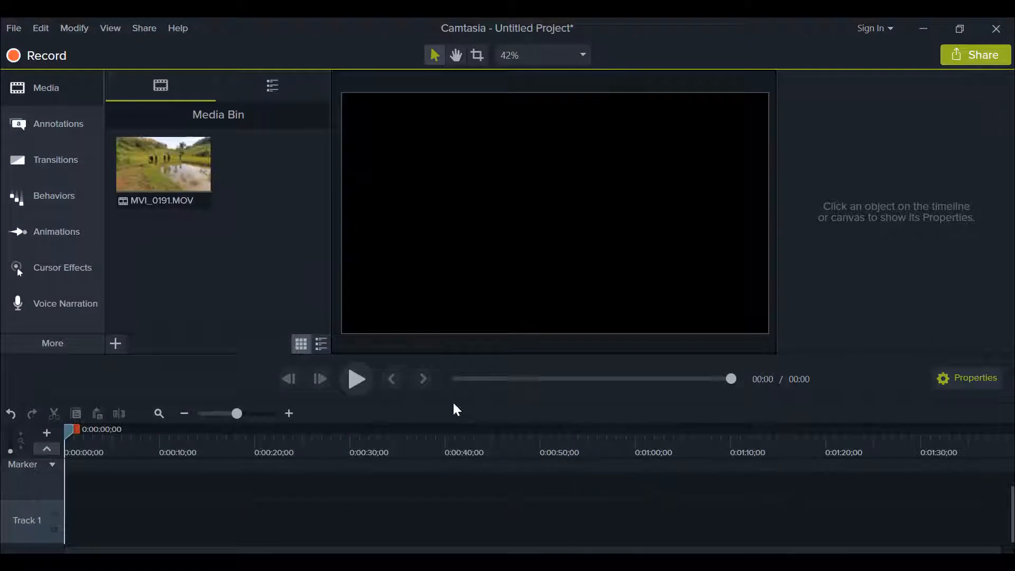
left_click(174, 178)
left_click_drag(174, 178, 42, 532)
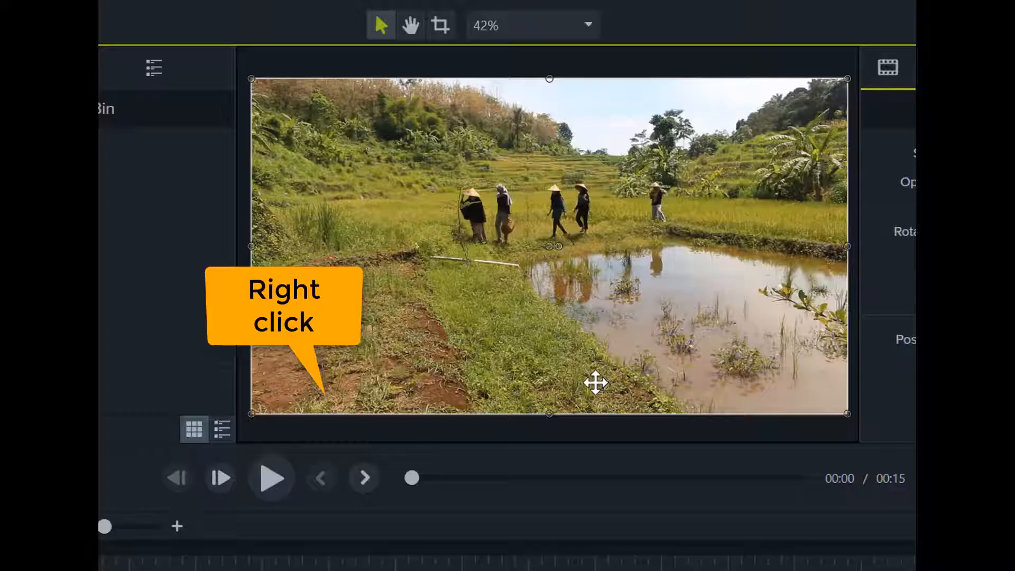
Set the project canvas to custom dimensions with a width of 1080 and a height of 1920.
right_click(588, 310)
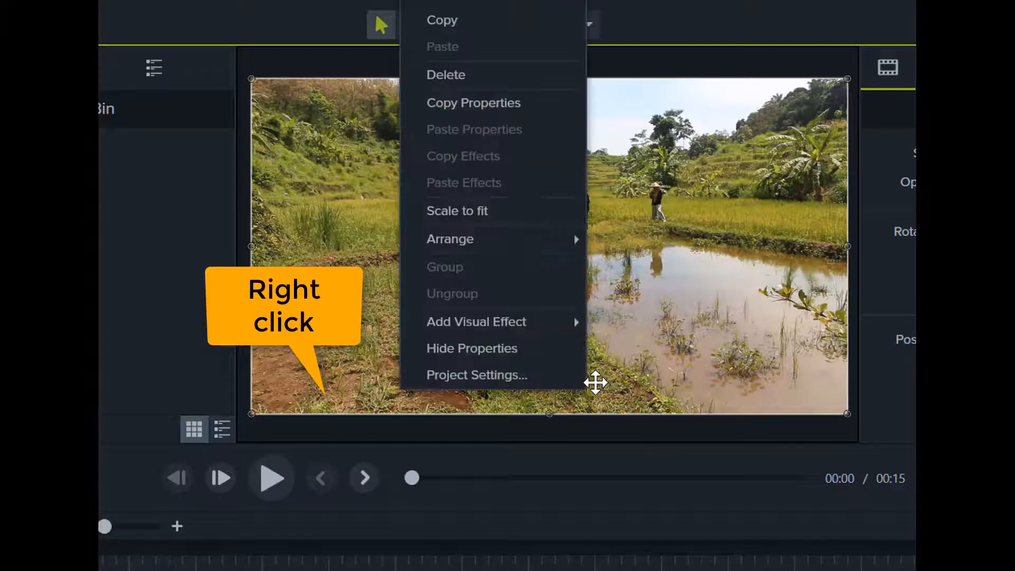
left_click(496, 373)
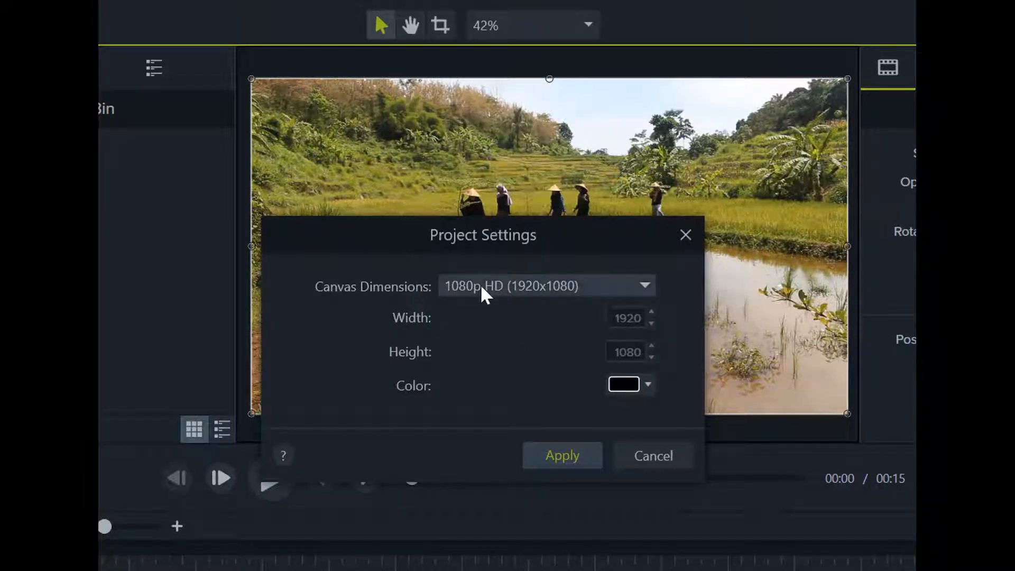
left_click(646, 286)
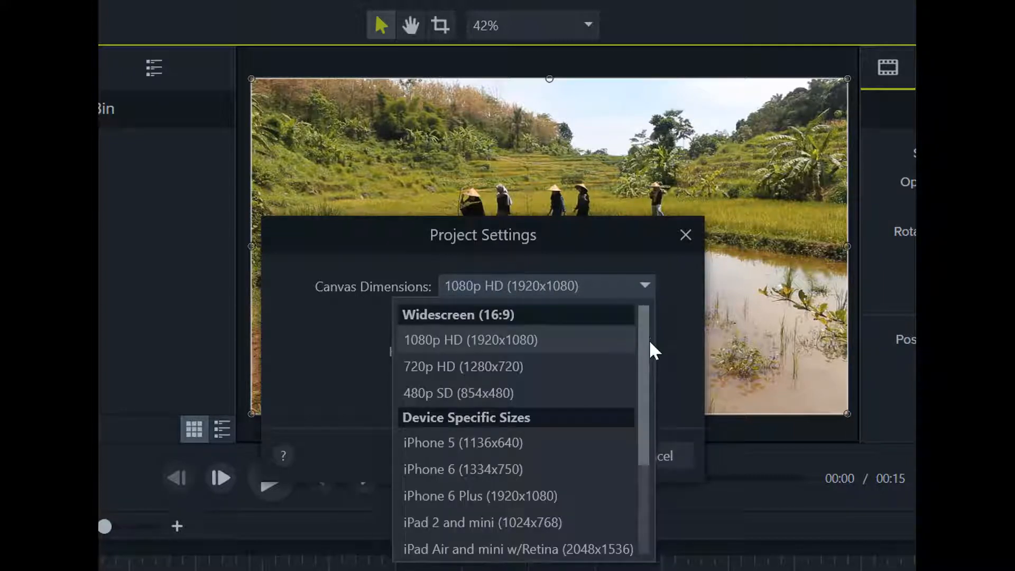
left_click_drag(649, 342, 653, 401)
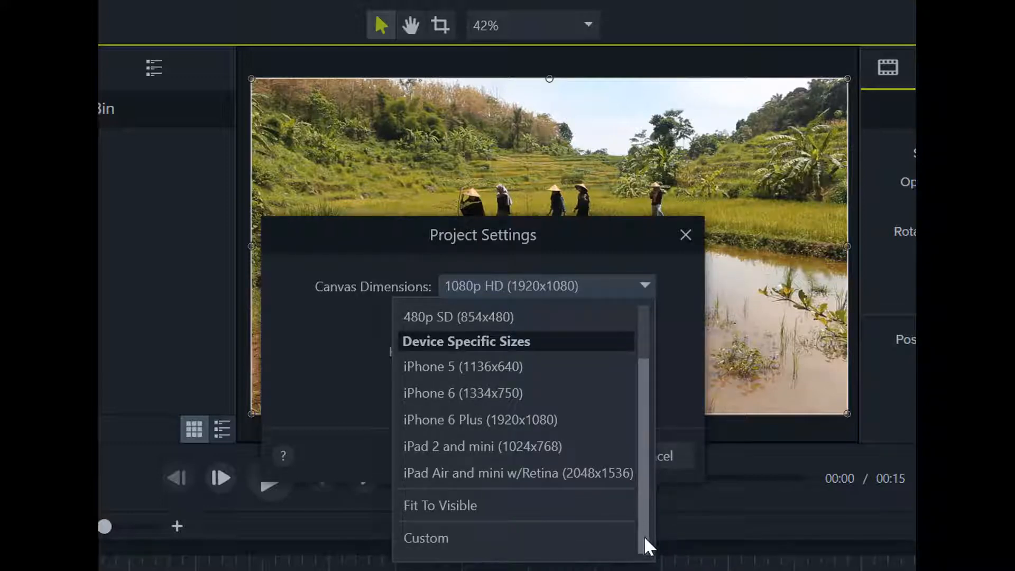
left_click(426, 538)
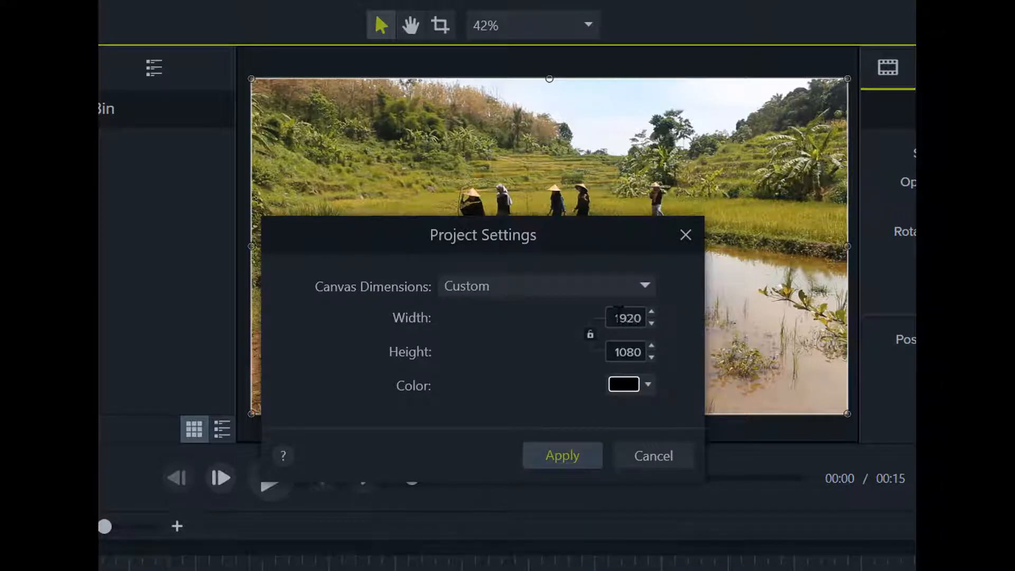
double_click(616, 318)
type("10")
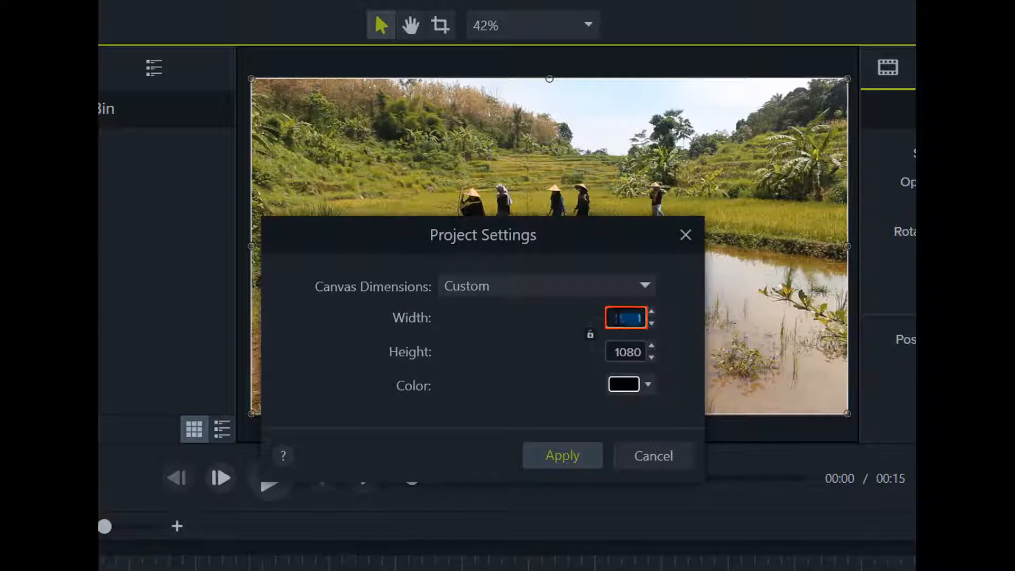
type("80")
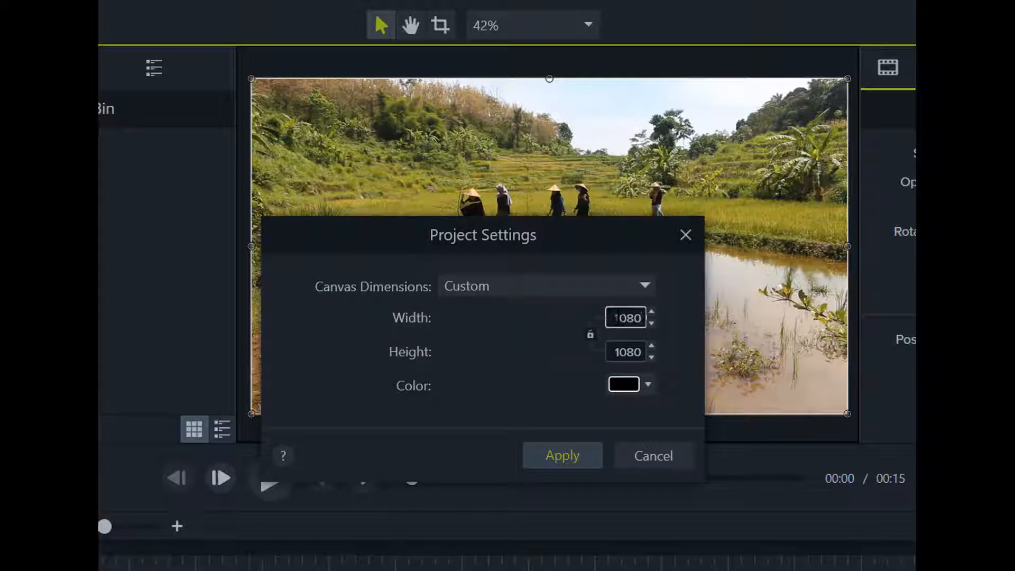
left_click(615, 353)
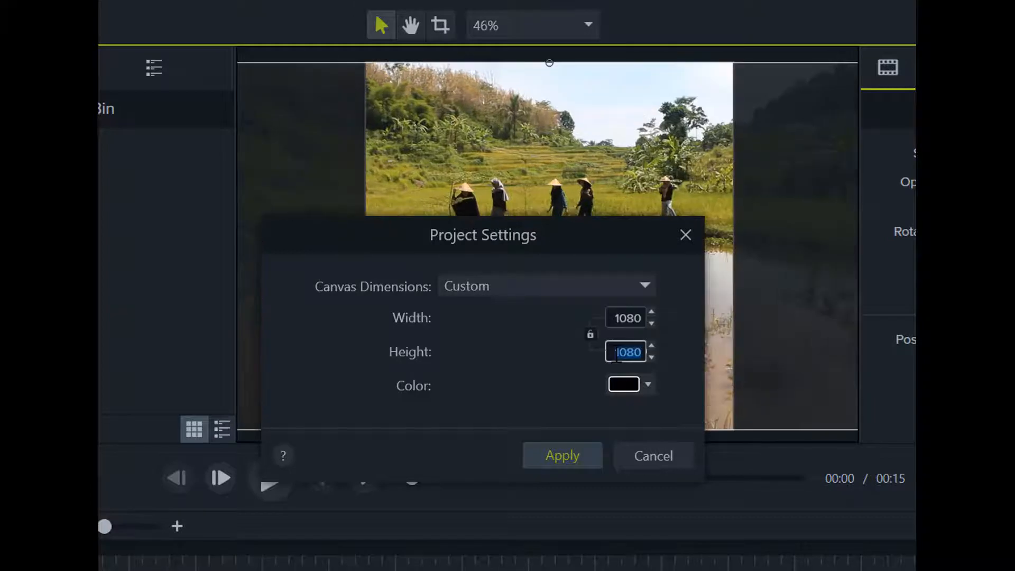
type("19")
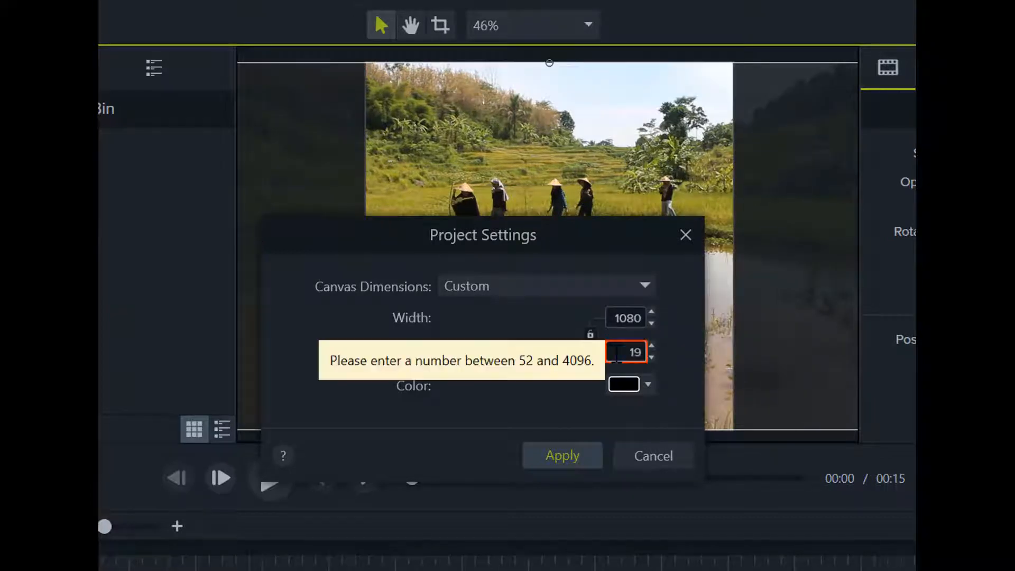
type("20")
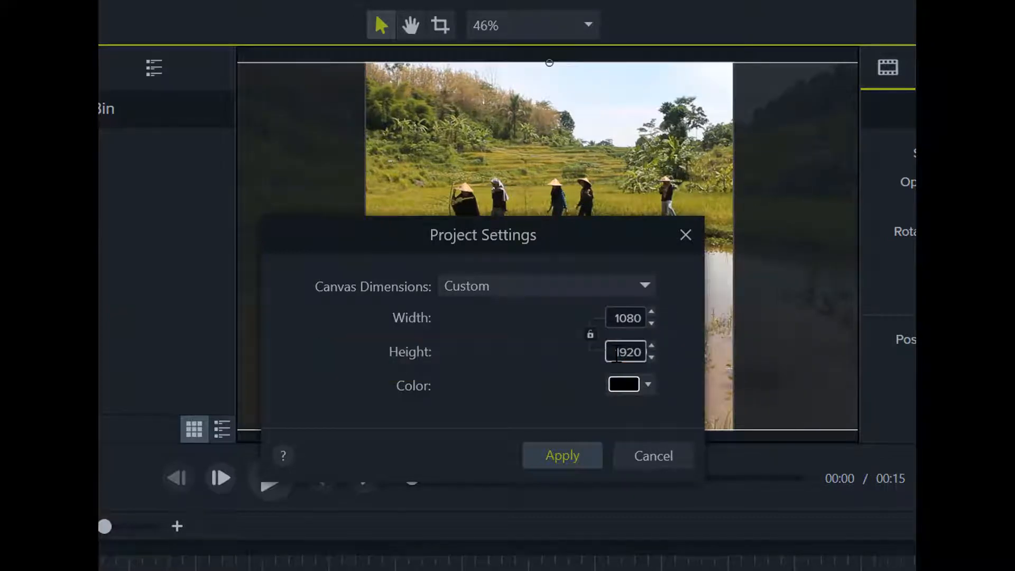
left_click(568, 457)
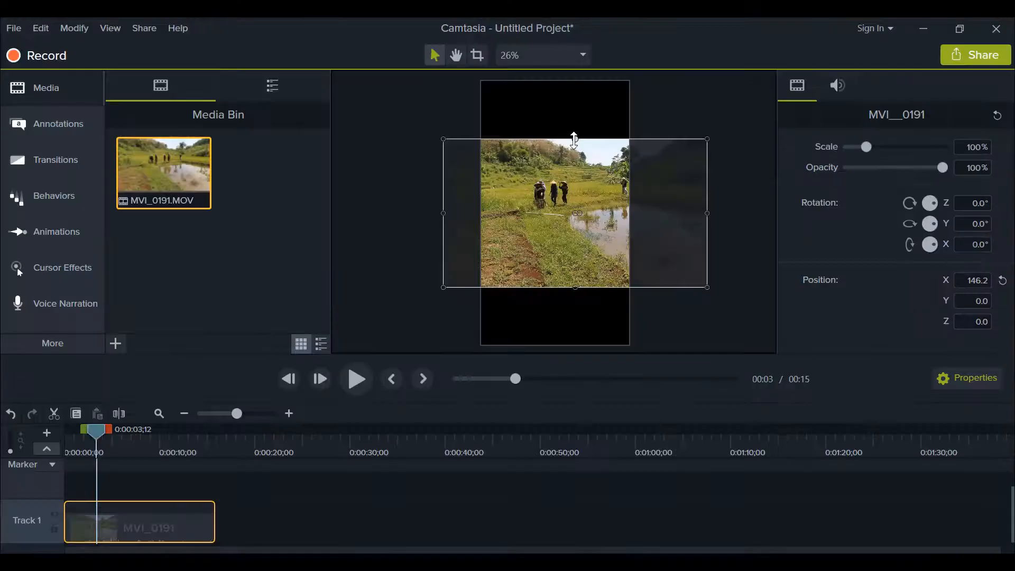
Enlarge the clip to about 177.8% to fill the canvas height and crop its sides to the canvas edges.
left_click_drag(573, 119, 572, 82)
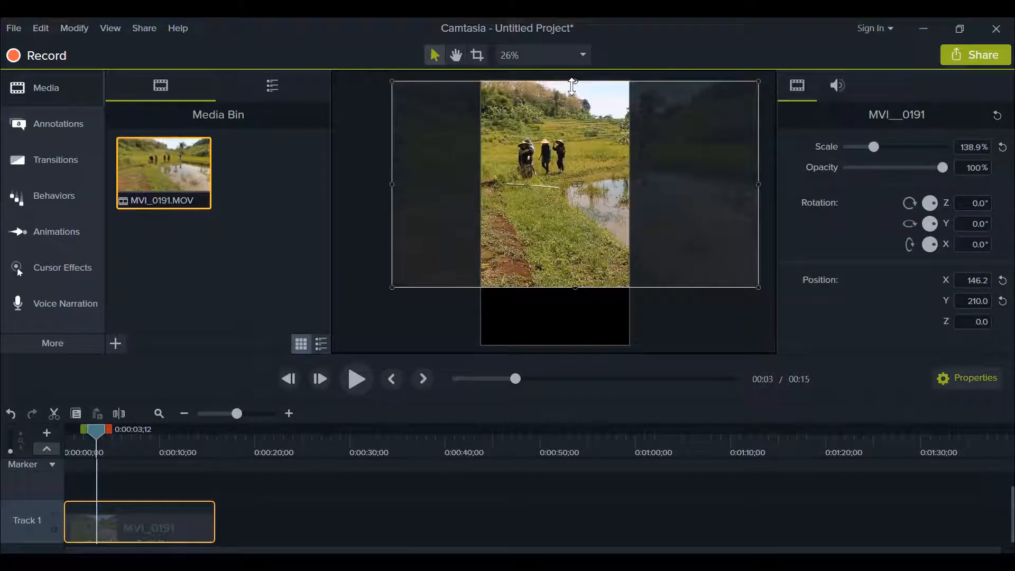
left_click_drag(575, 290, 578, 344)
left_click(478, 56)
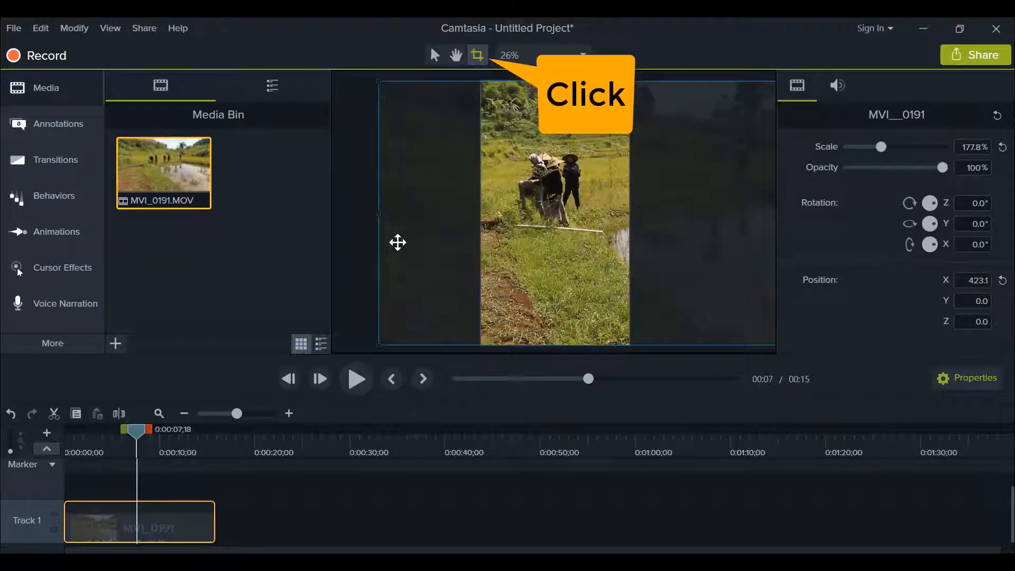
left_click_drag(378, 212, 478, 211)
left_click_drag(738, 213, 580, 227)
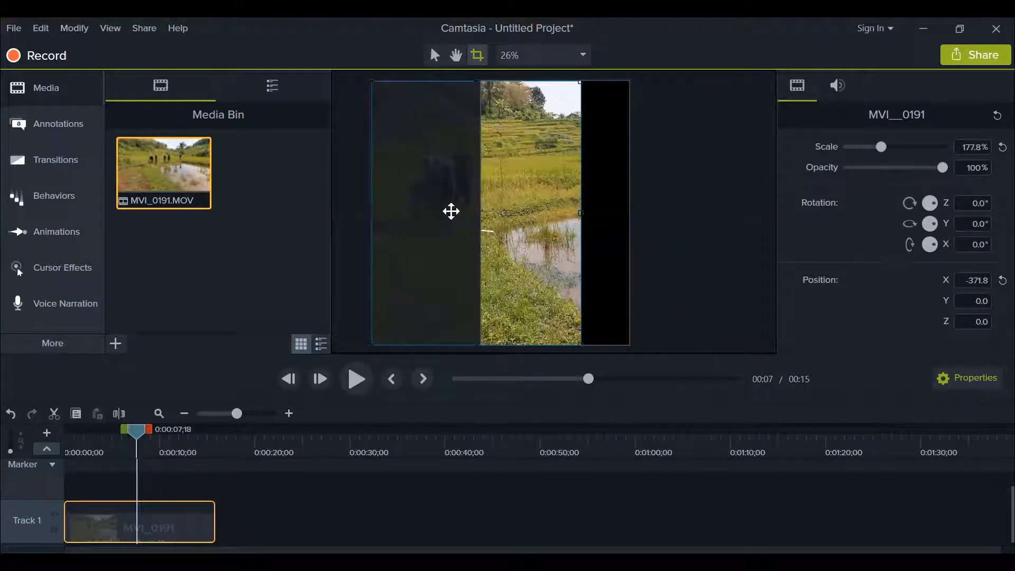
left_click_drag(465, 212, 553, 213)
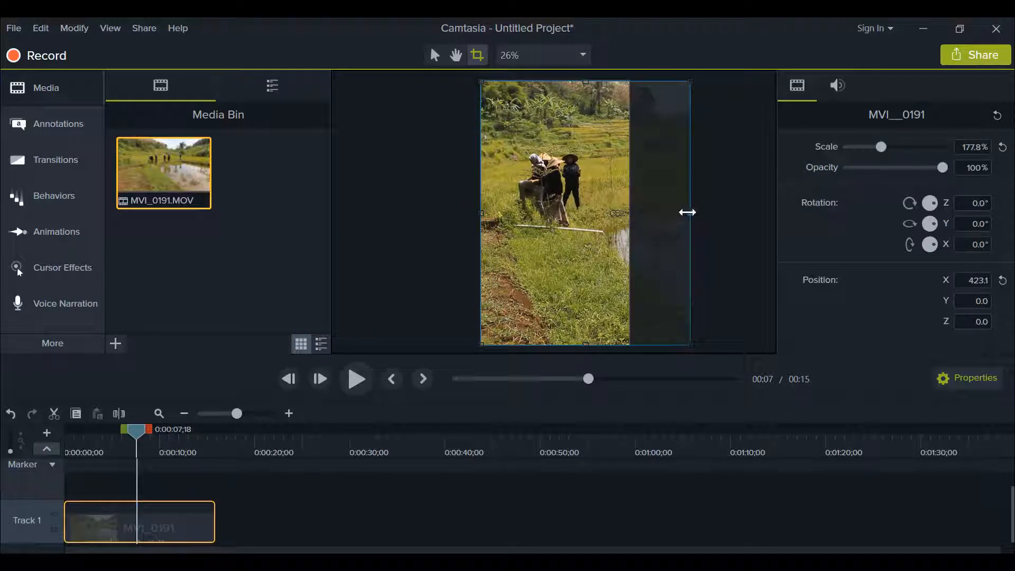
left_click_drag(688, 212, 633, 212)
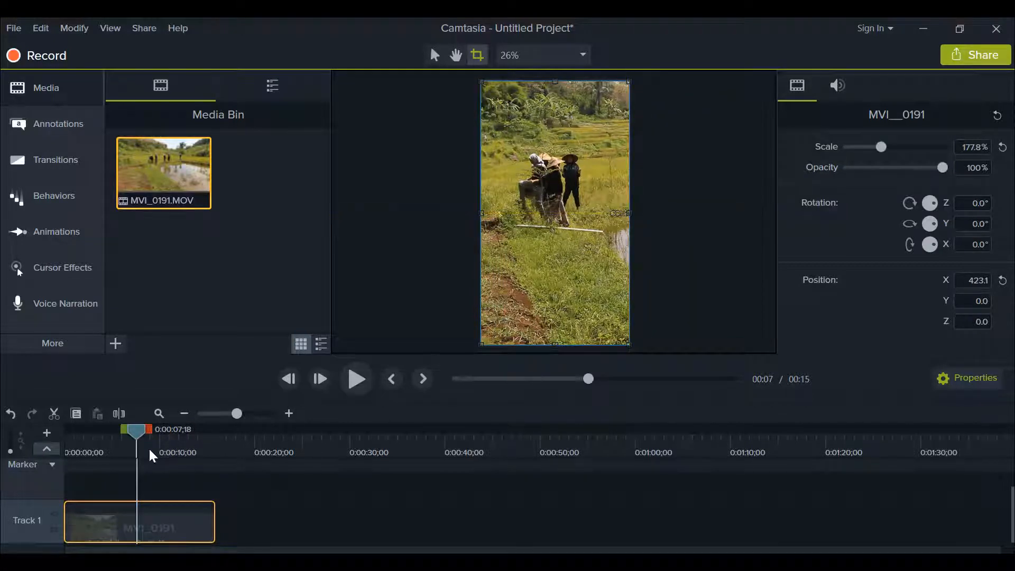
Play the cropped clip from the beginning to check the framing, and leave crop mode.
left_click_drag(138, 432, 6, 486)
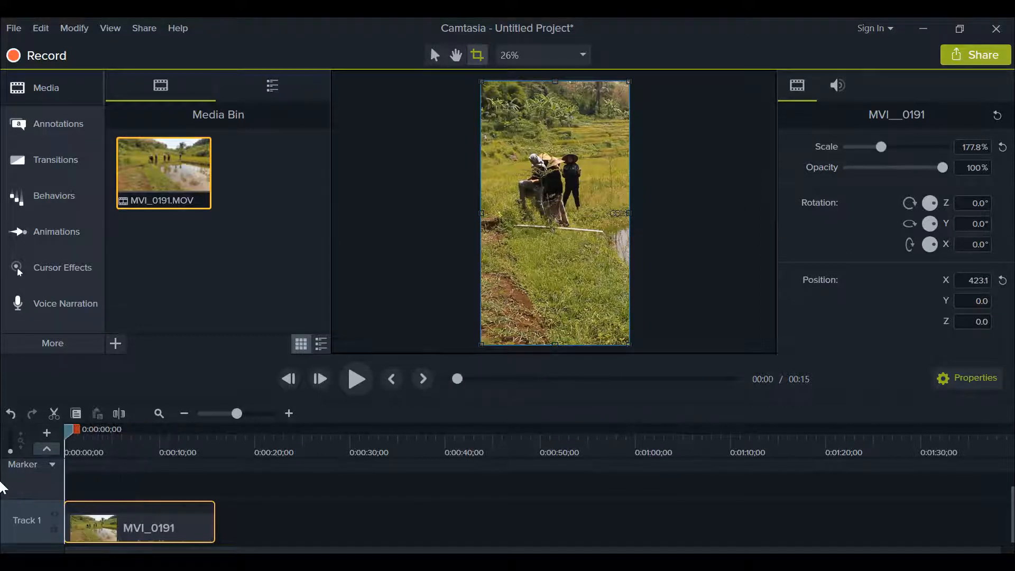
left_click(350, 382)
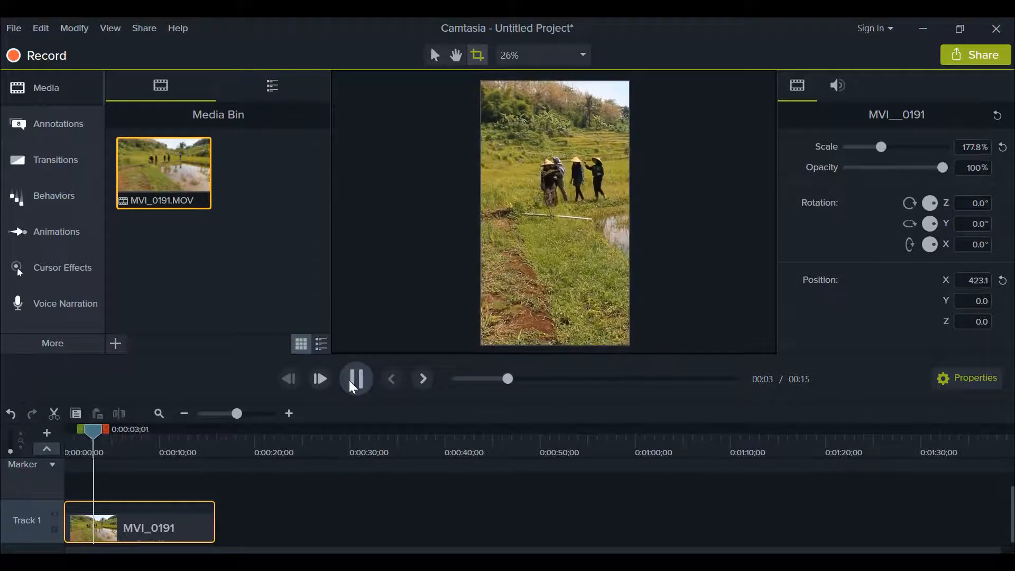
left_click(349, 380)
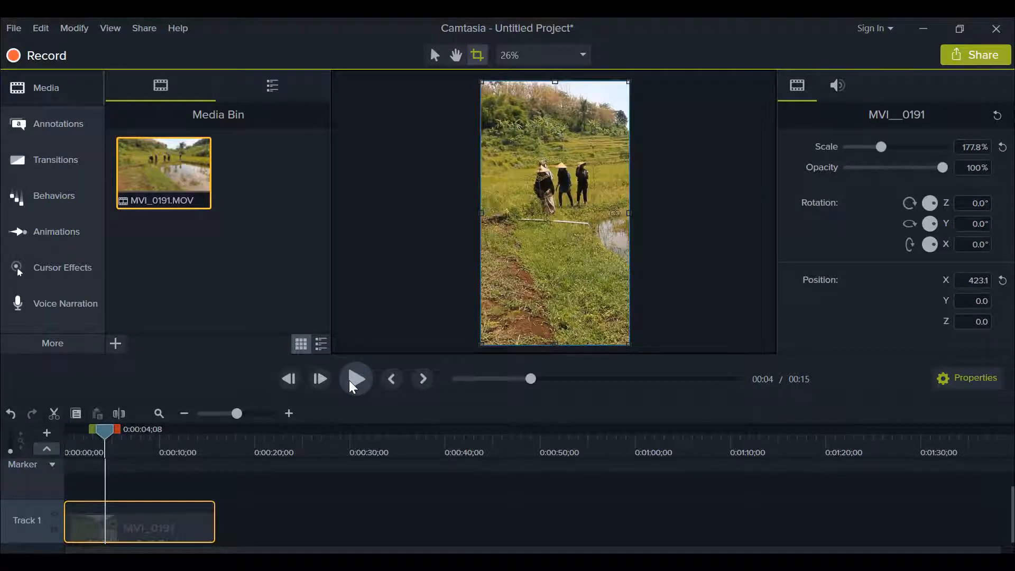
left_click(435, 55)
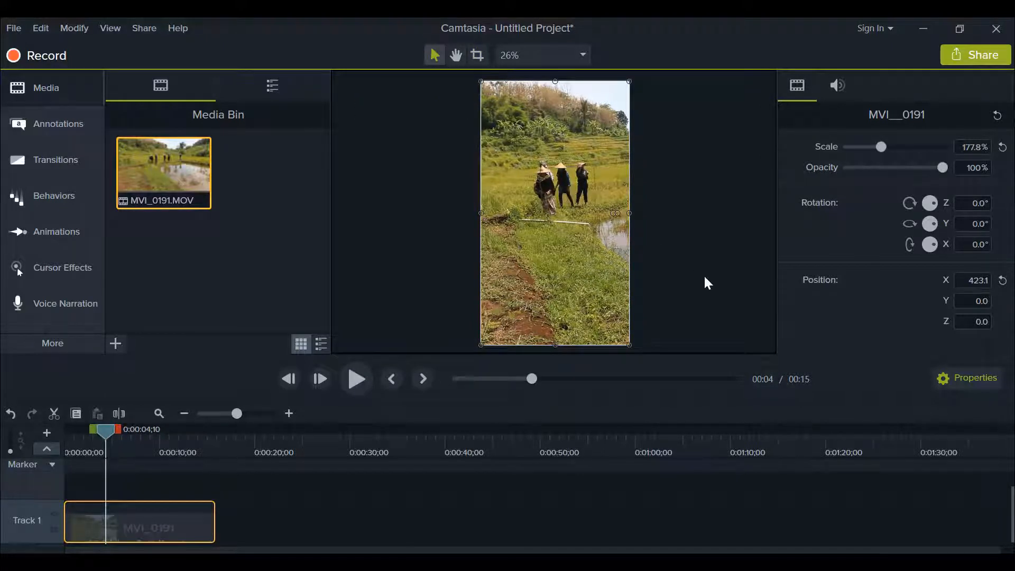
Set up a local file export with custom production settings as MP4 - Smart Player (HTML5), keeping the default player and video options.
left_click(978, 53)
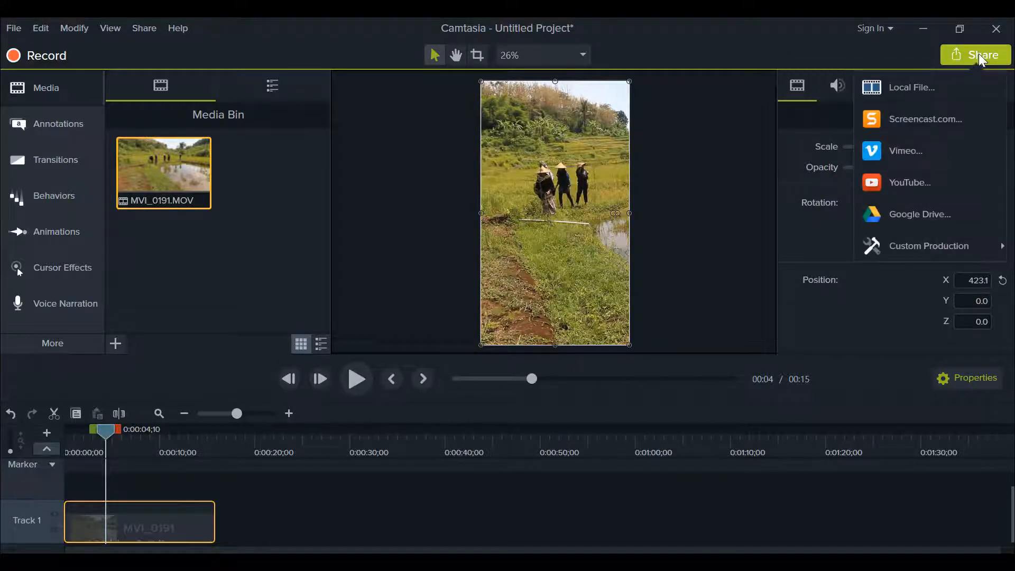
left_click(916, 84)
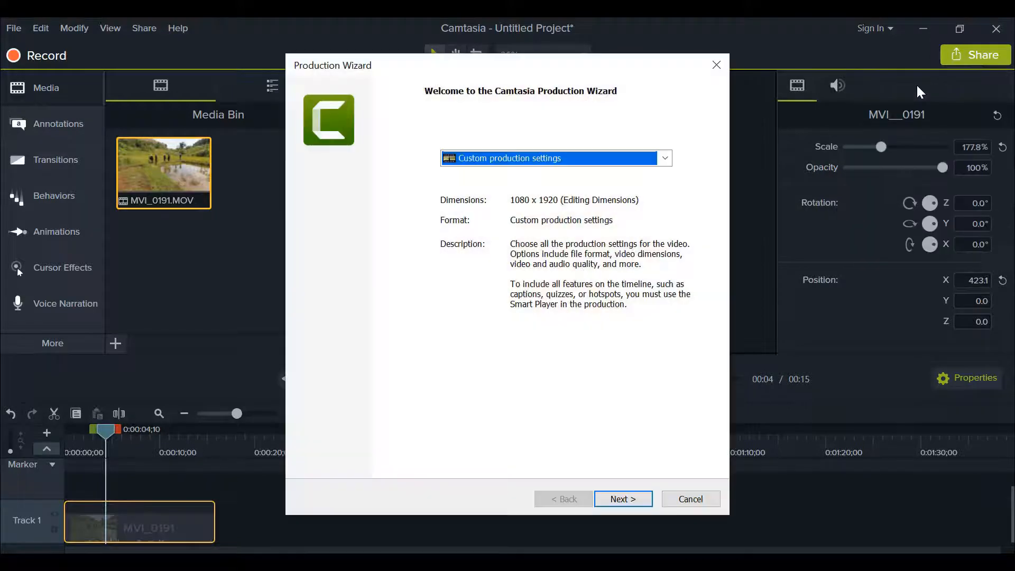
left_click(665, 158)
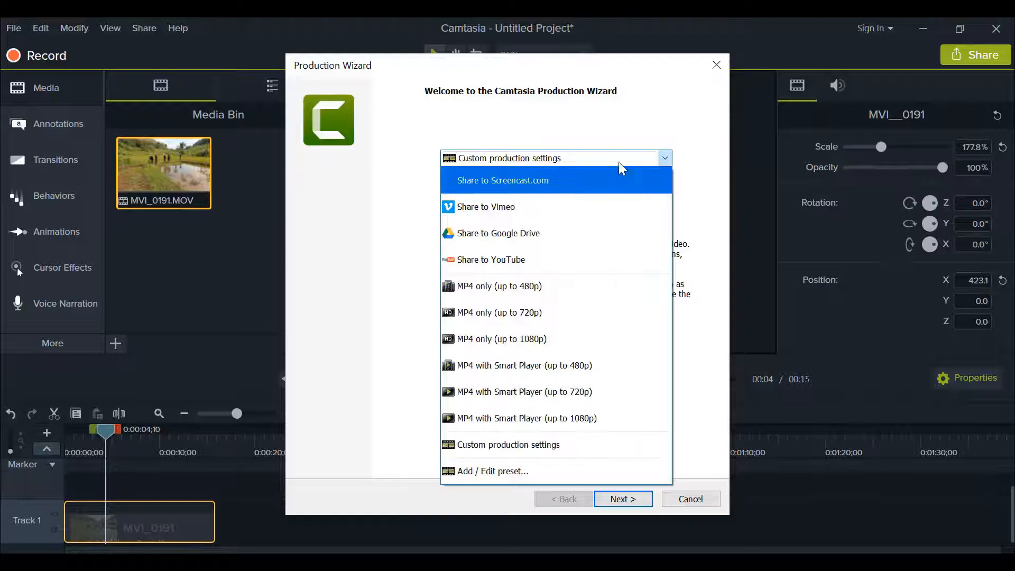
left_click(598, 457)
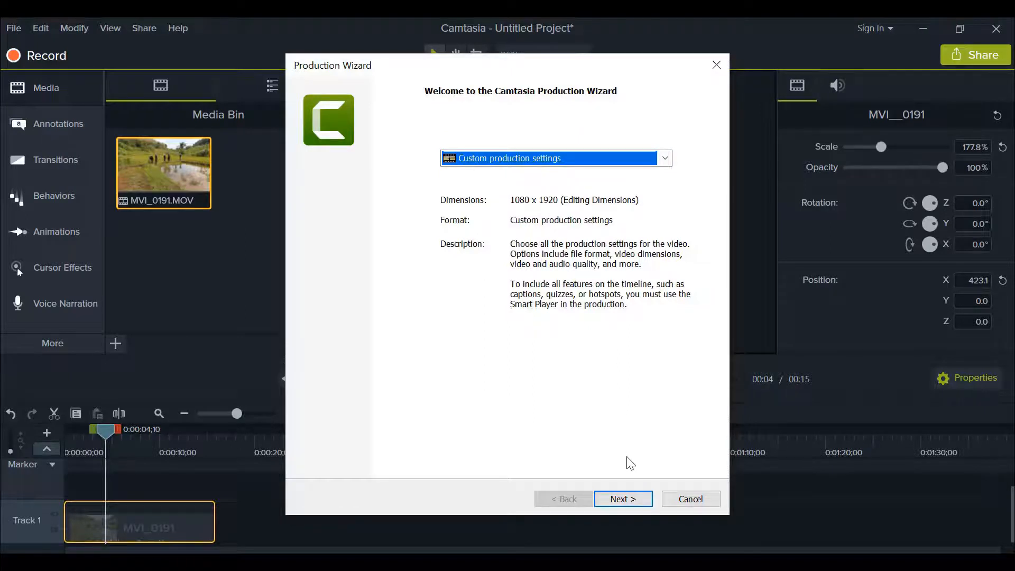
left_click(624, 499)
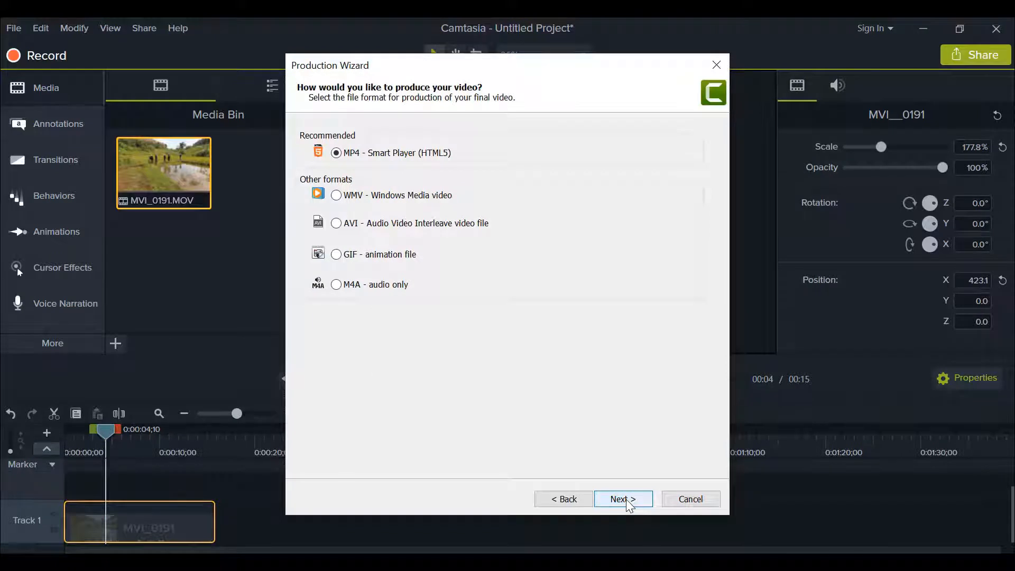
left_click(627, 502)
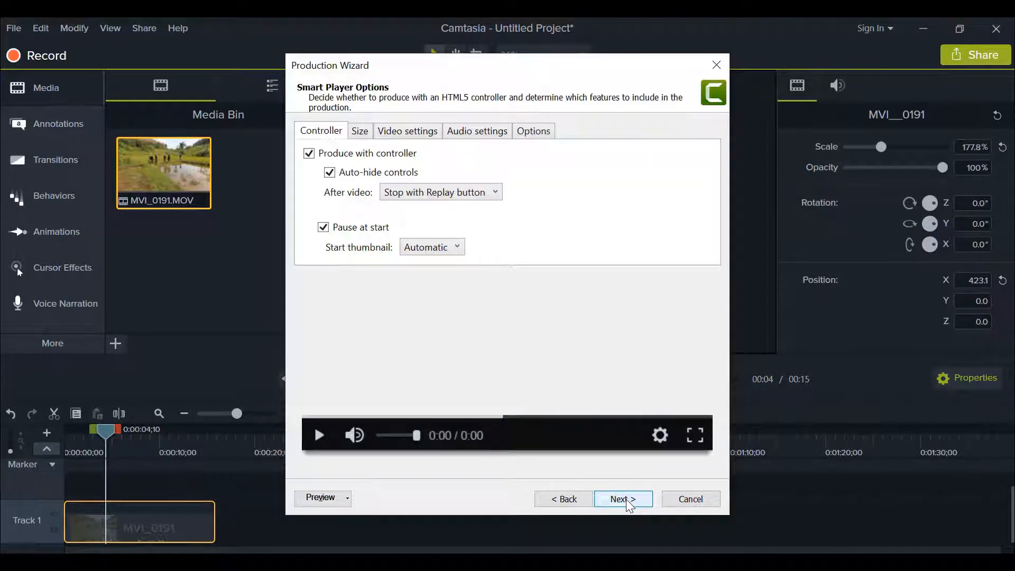
left_click(629, 502)
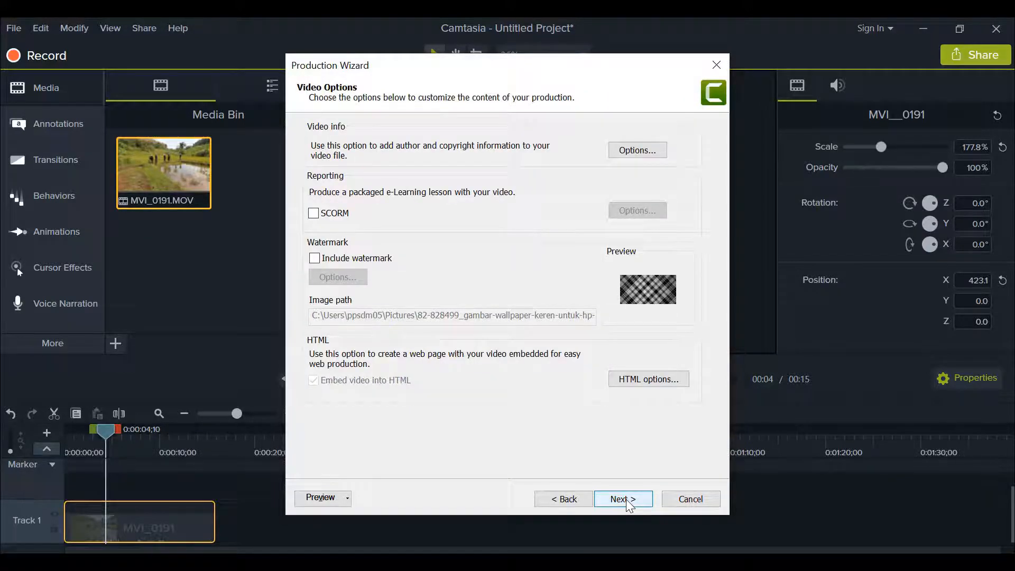
left_click(626, 499)
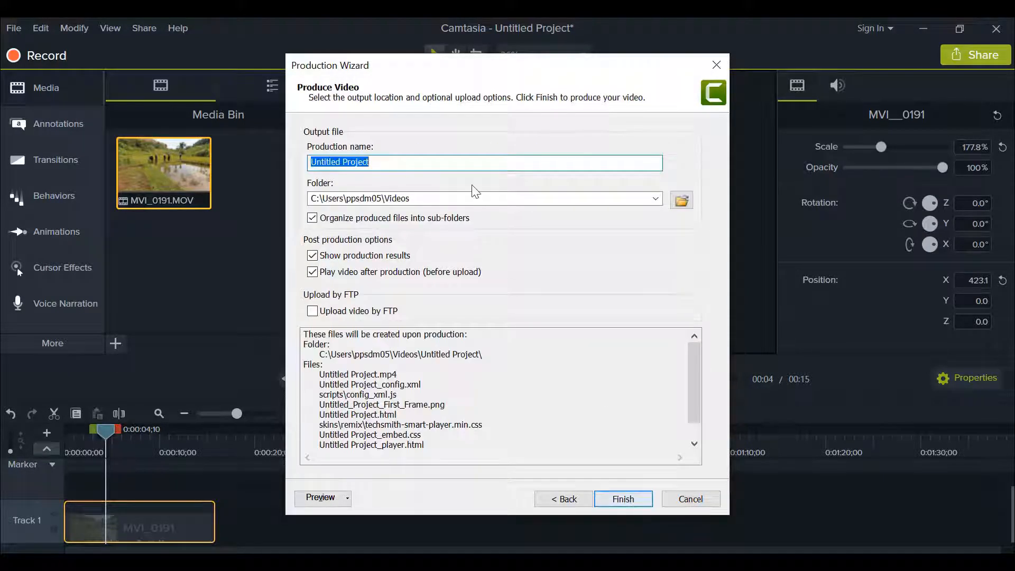
Name the production "main di sawah" and produce the video with the default folder and post-production options.
left_click(415, 162)
key("BackSpace")
key("BackSpace")
key("BackSpace")
key("BackSpace")
key("BackSpace")
key("BackSpace")
key("BackSpace")
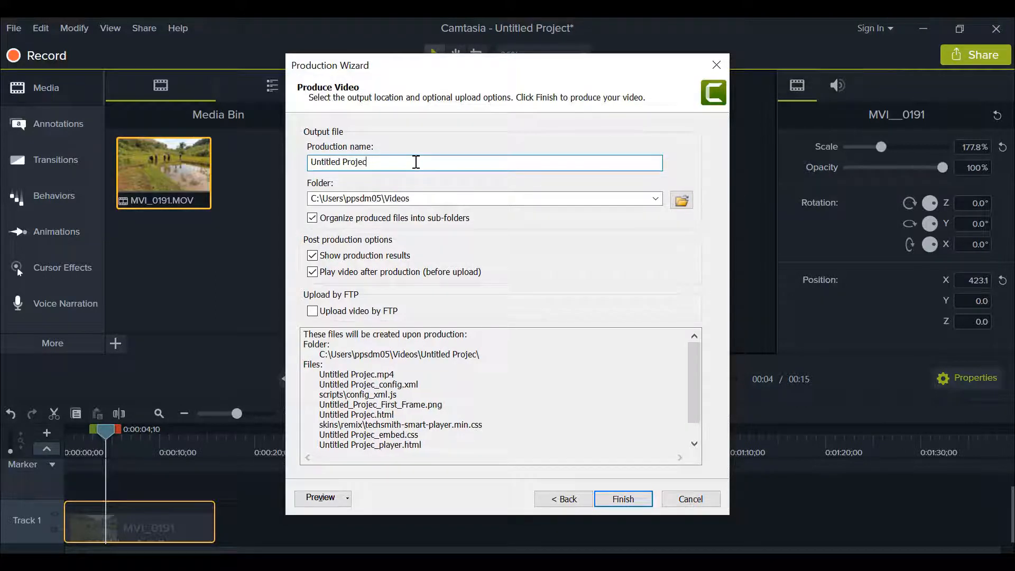
key("BackSpace")
key("BackSpace")
key("BackSpace")
key("BackSpace")
key("BackSpace")
key("BackSpace")
key("BackSpace")
key("BackSpace")
key("BackSpace")
type("main d")
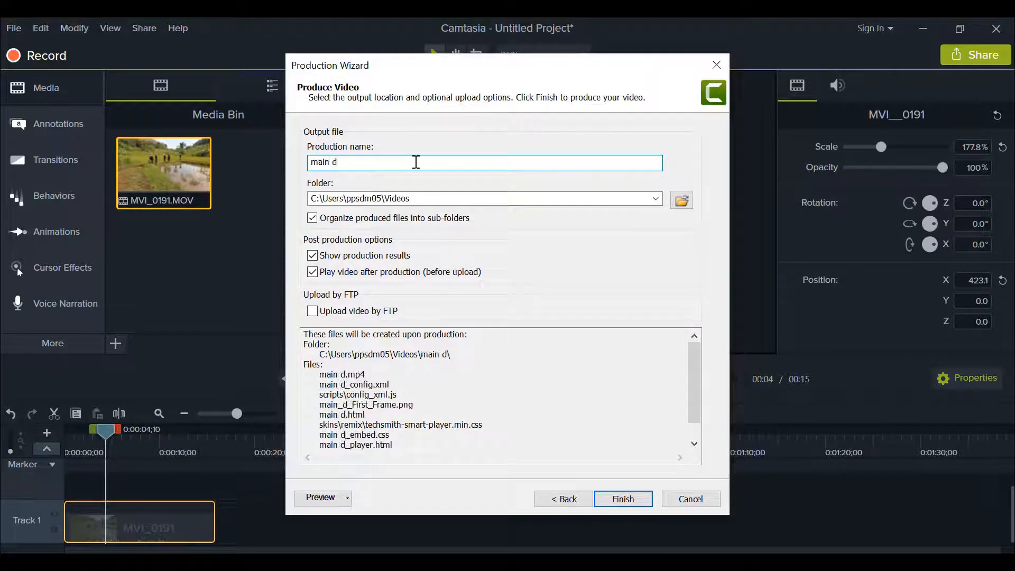
type("i sawah")
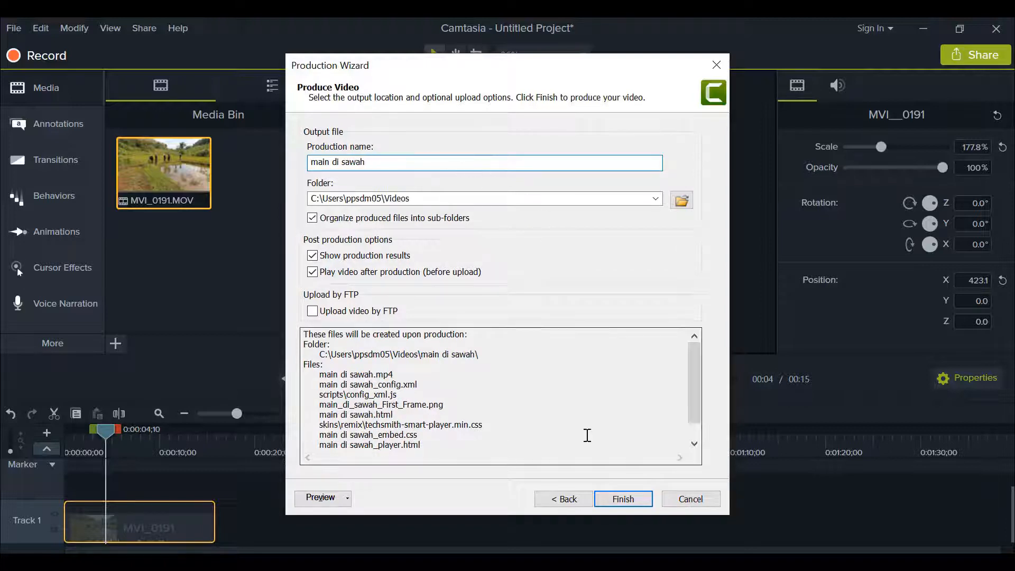
left_click(621, 498)
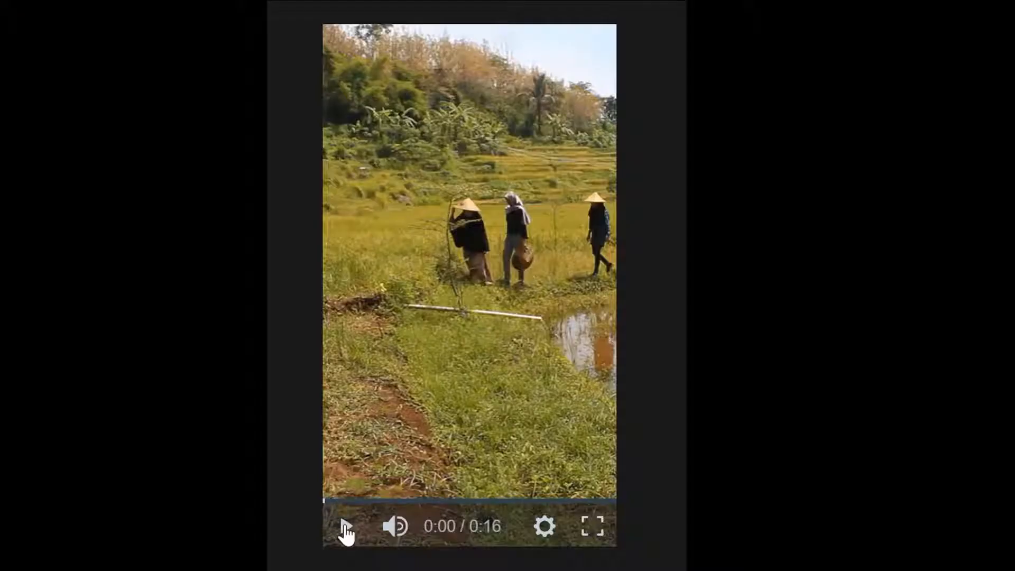
Play the exported portrait video, pausing briefly and resuming, to check its framing.
left_click(346, 530)
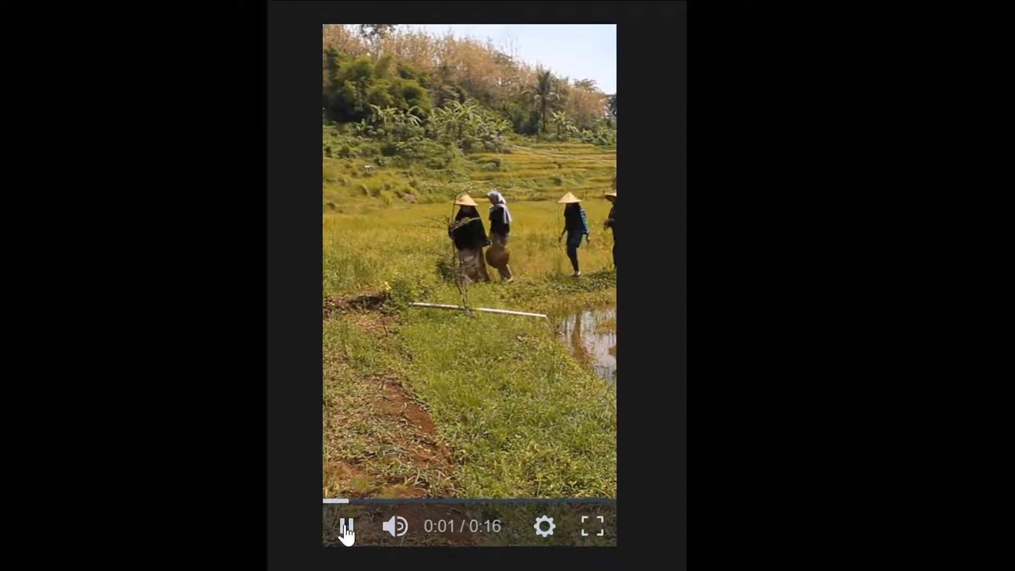
left_click(346, 530)
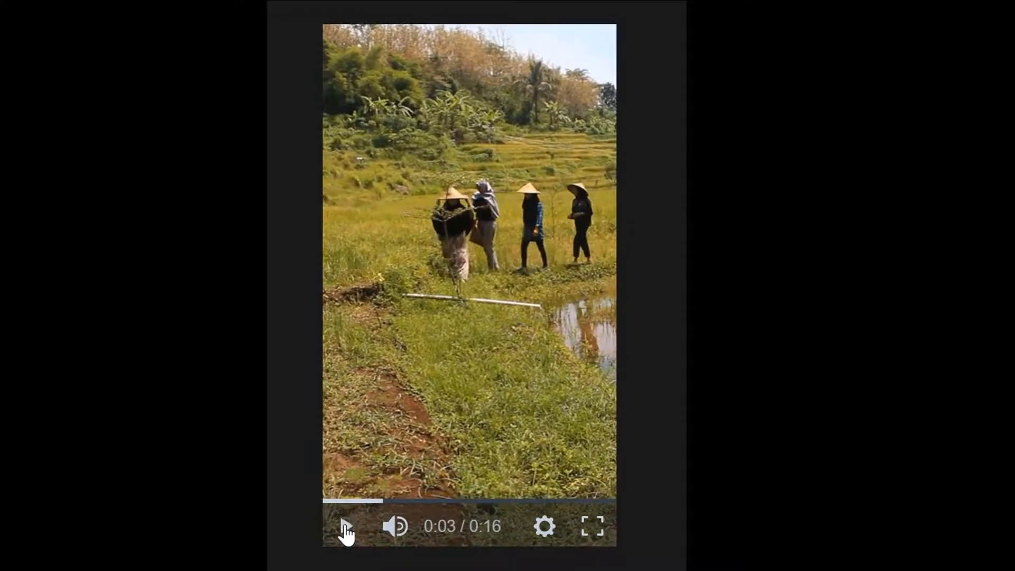
left_click(346, 530)
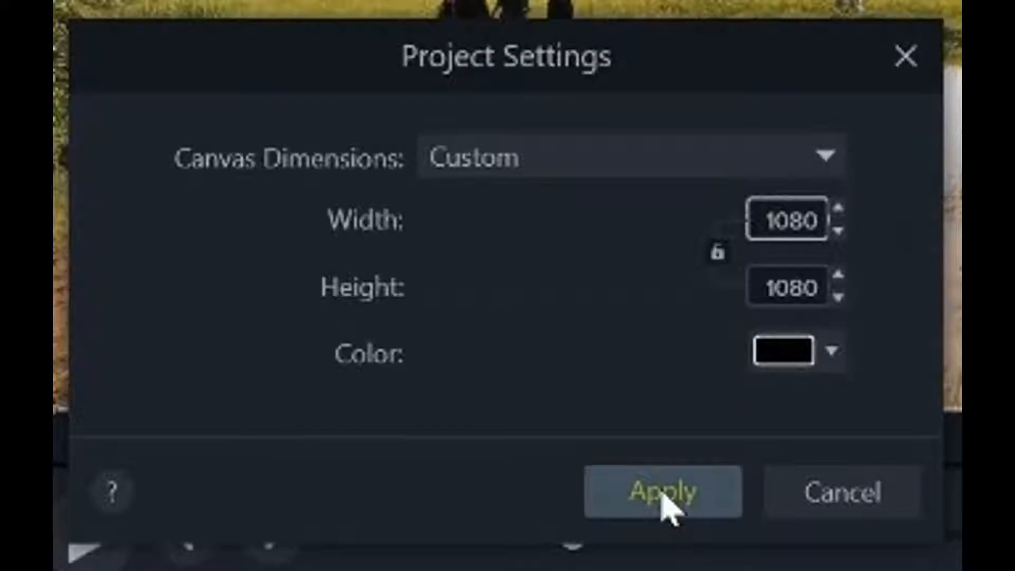
Place the MVI_0191.MOV clip from the media bin at the start of Track 1.
left_click(663, 491)
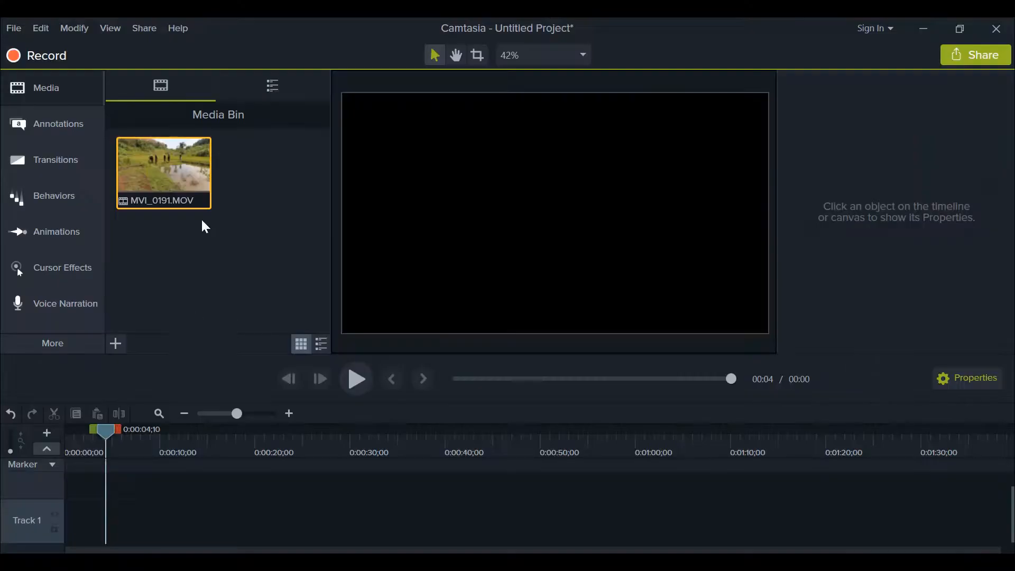
left_click_drag(172, 169, 42, 535)
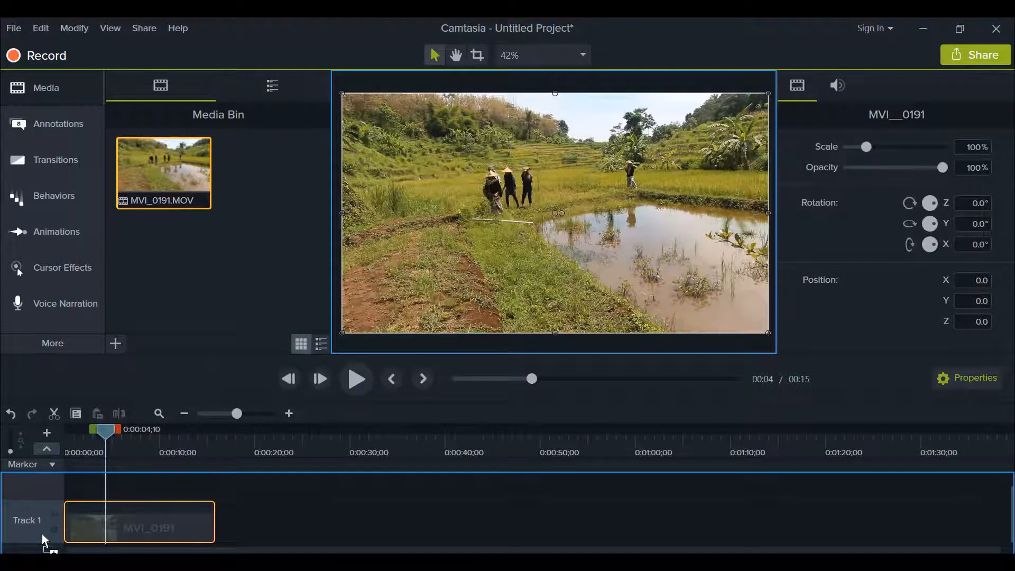
left_click_drag(43, 533, 41, 534)
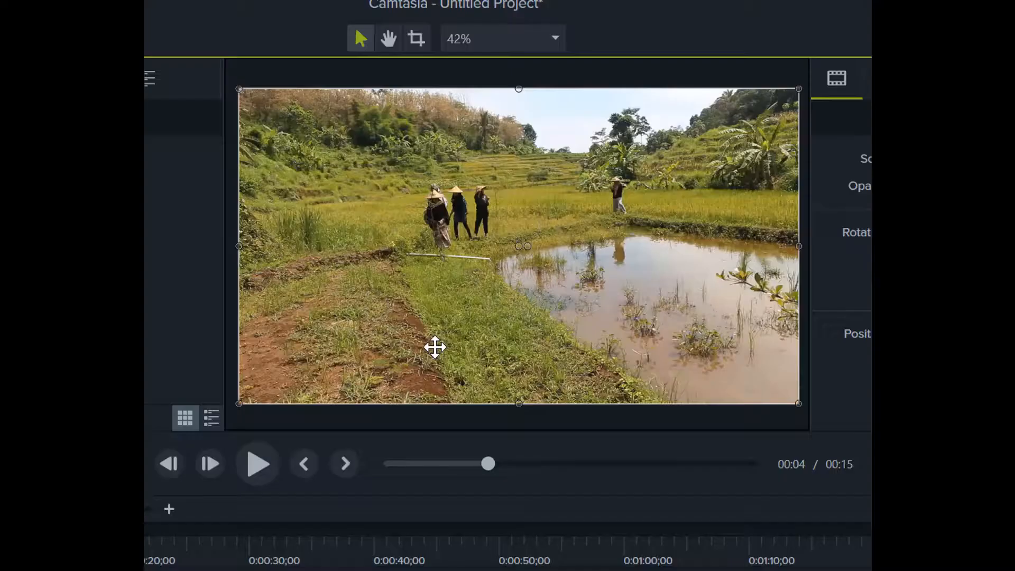
Set the project canvas to custom dimensions with a width of 1080 and a height of 1080.
right_click(491, 290)
left_click(401, 366)
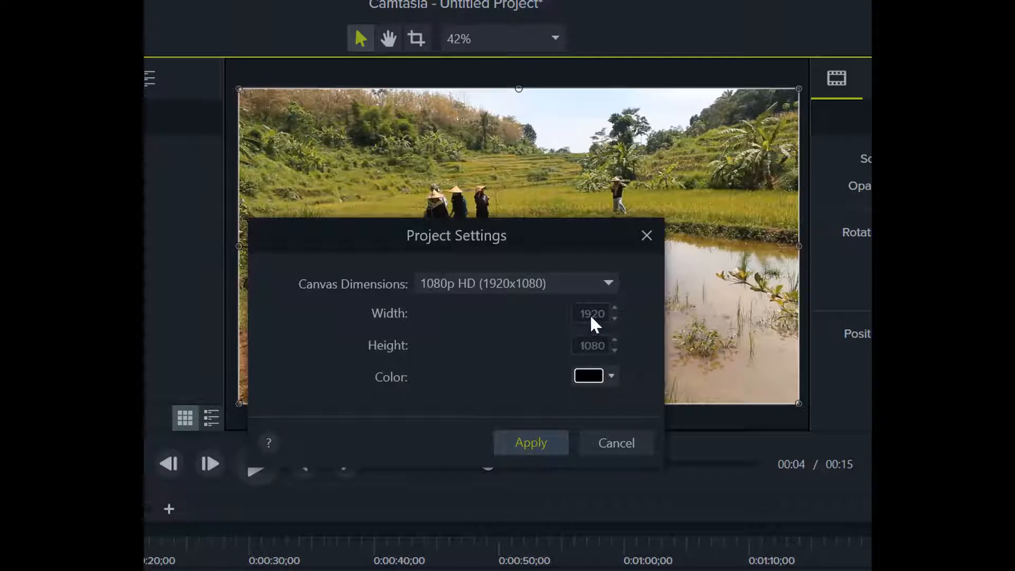
left_click(607, 282)
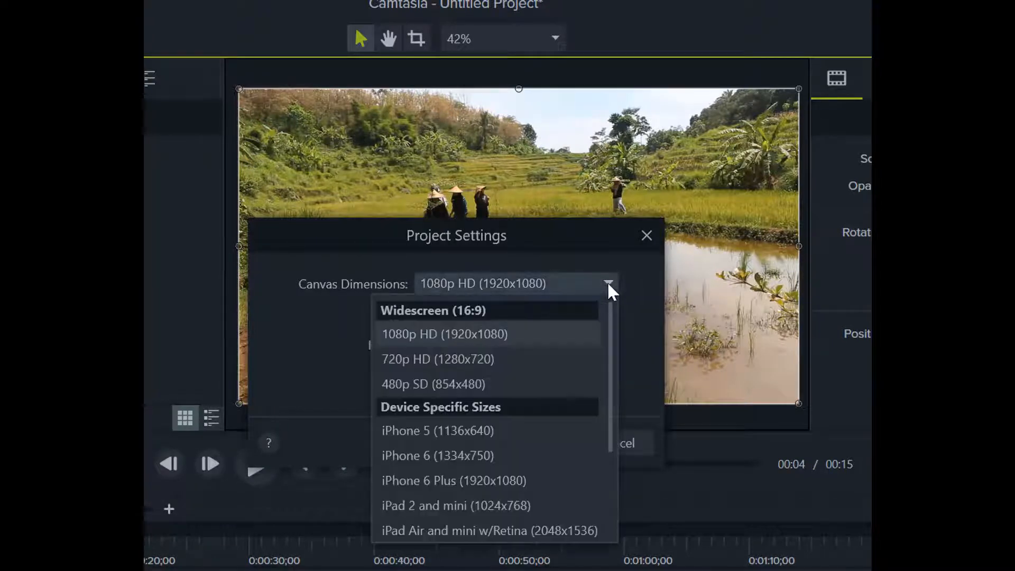
left_click_drag(608, 347, 603, 539)
left_click(460, 520)
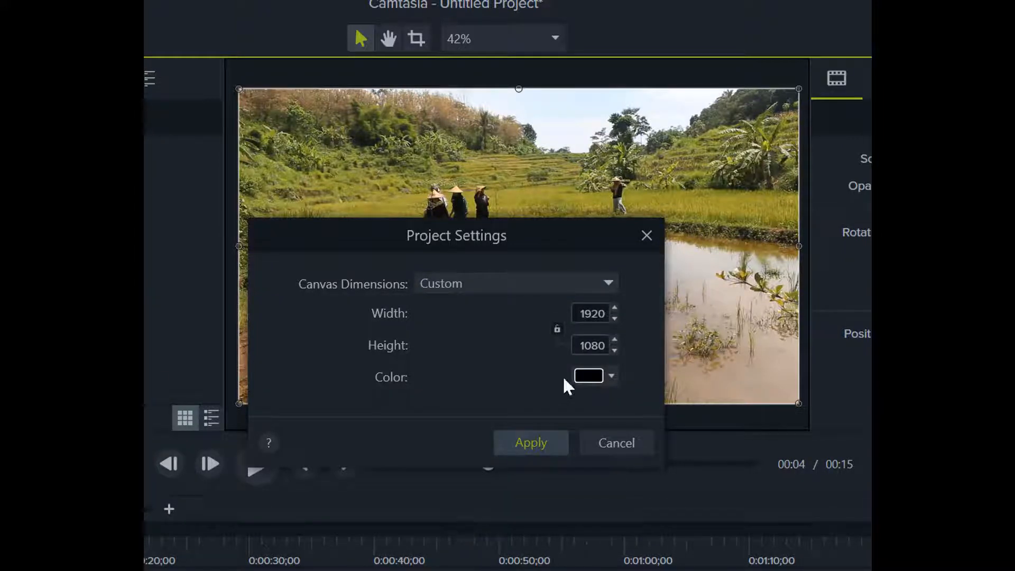
double_click(584, 319)
key("BackSpace")
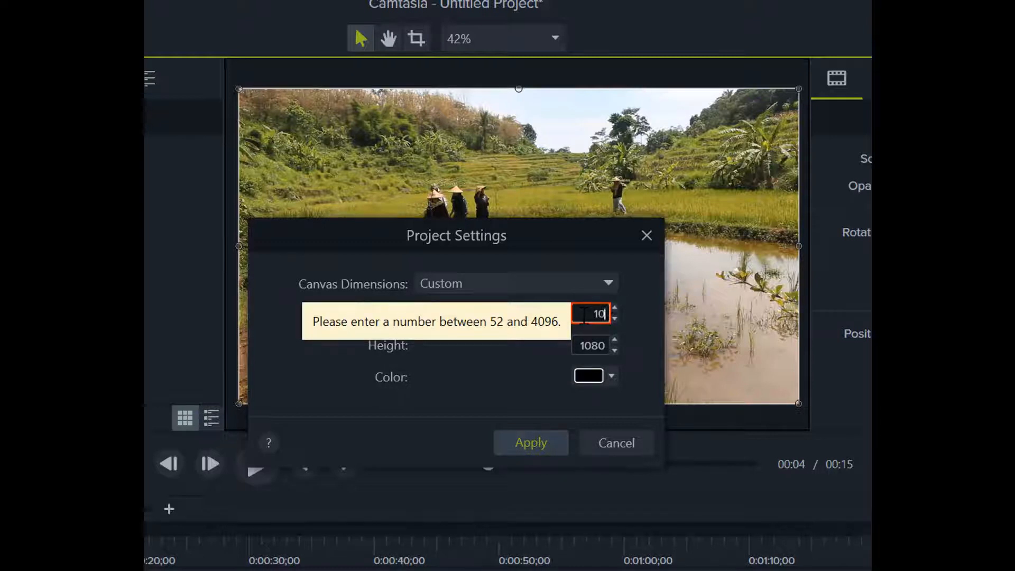
type("1080")
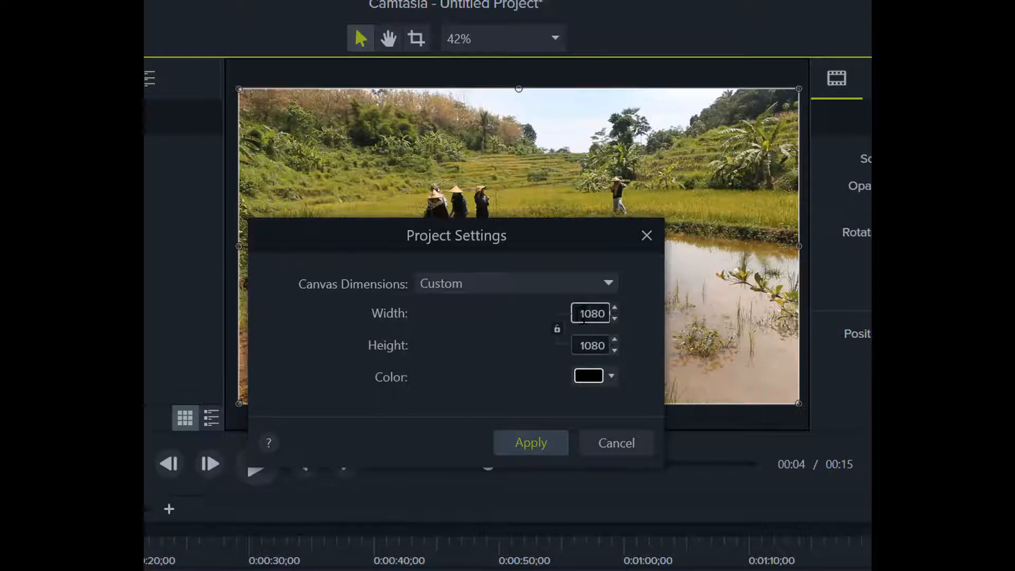
left_click(529, 440)
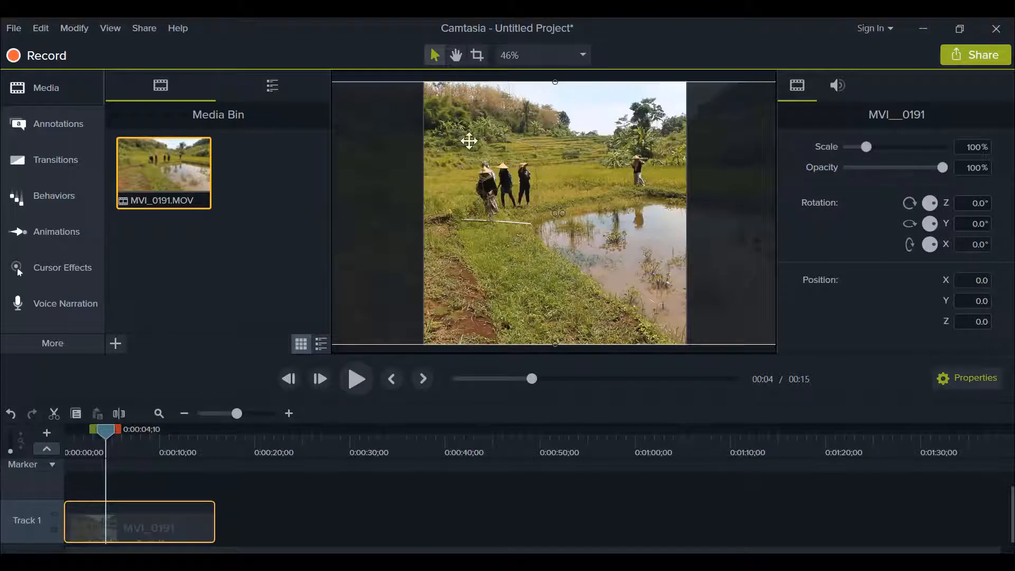
Reposition and rescale the clip on the canvas to 100% so that it fills the square canvas's height.
left_click_drag(533, 168, 555, 168)
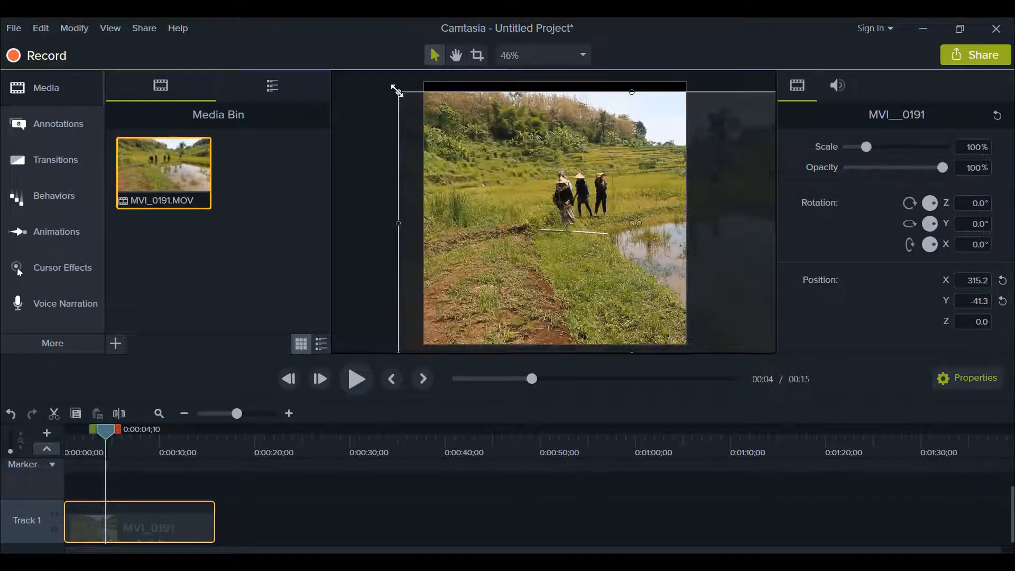
left_click_drag(396, 90, 601, 206)
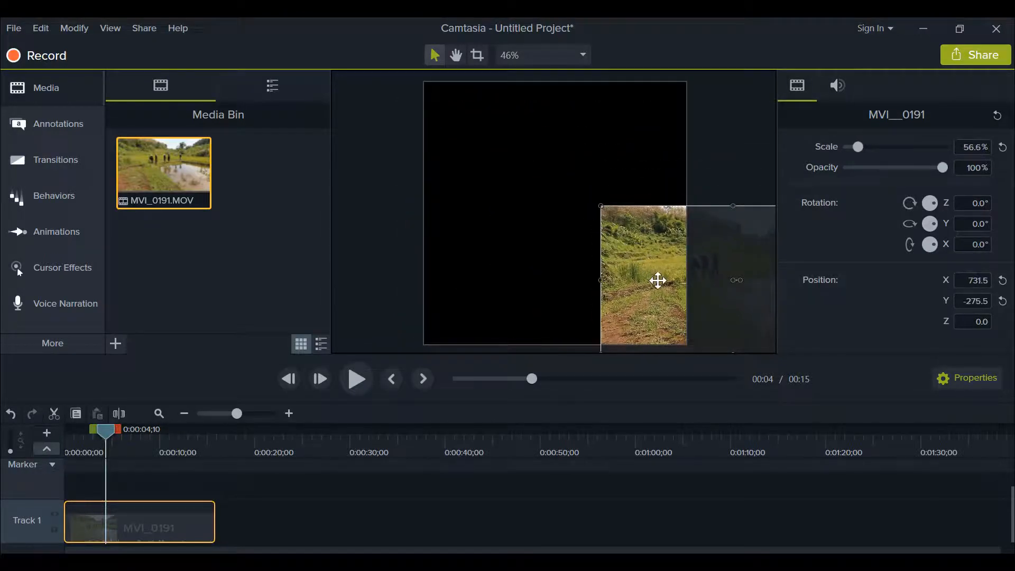
left_click_drag(658, 280, 474, 213)
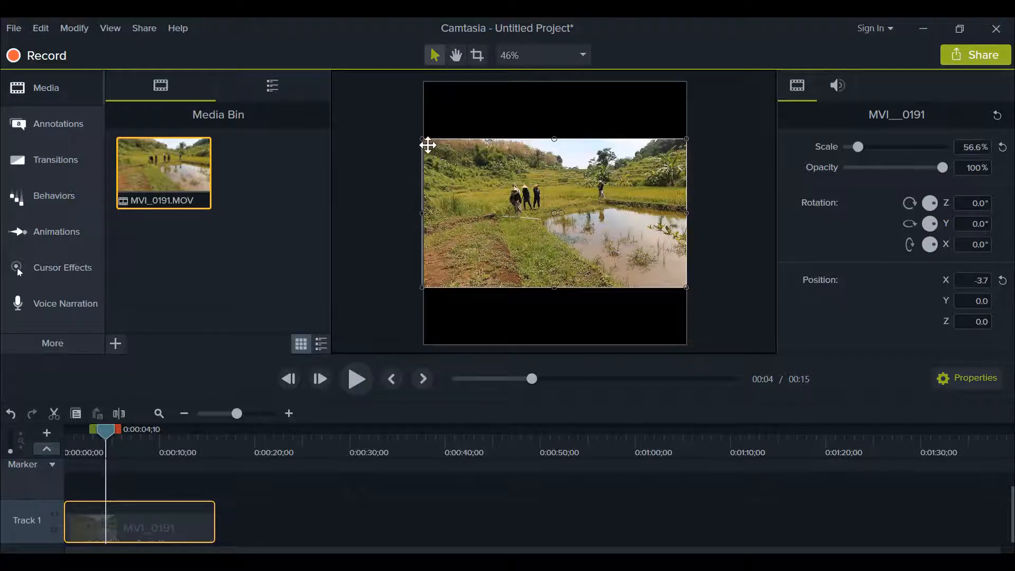
left_click_drag(420, 137, 348, 85)
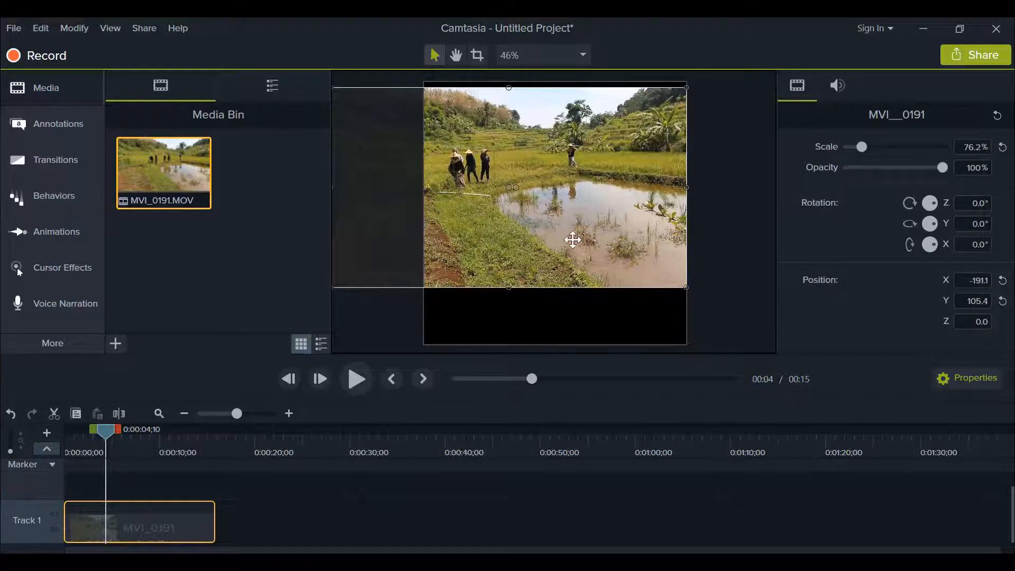
left_click_drag(576, 239, 585, 241)
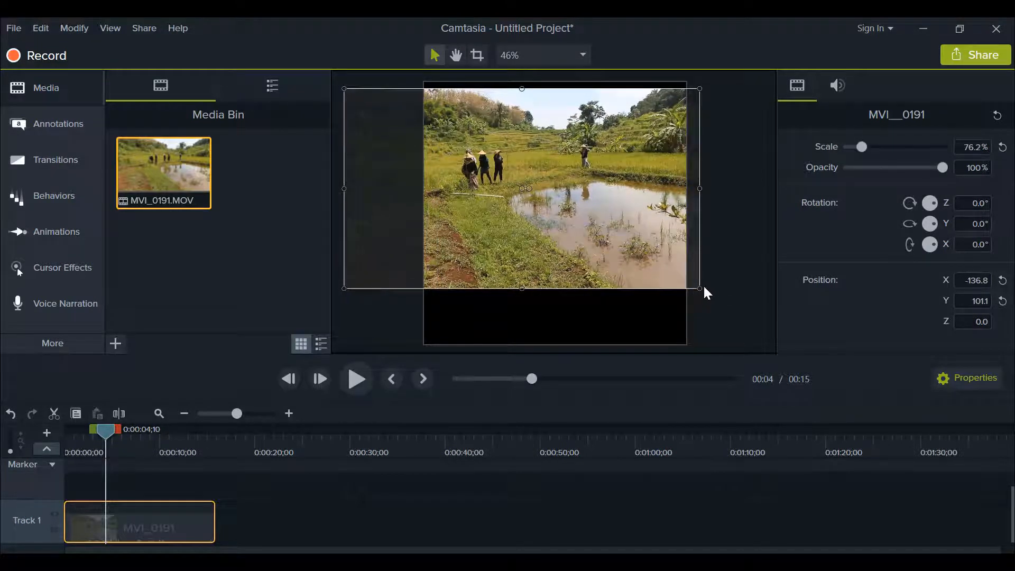
left_click_drag(699, 288, 729, 344)
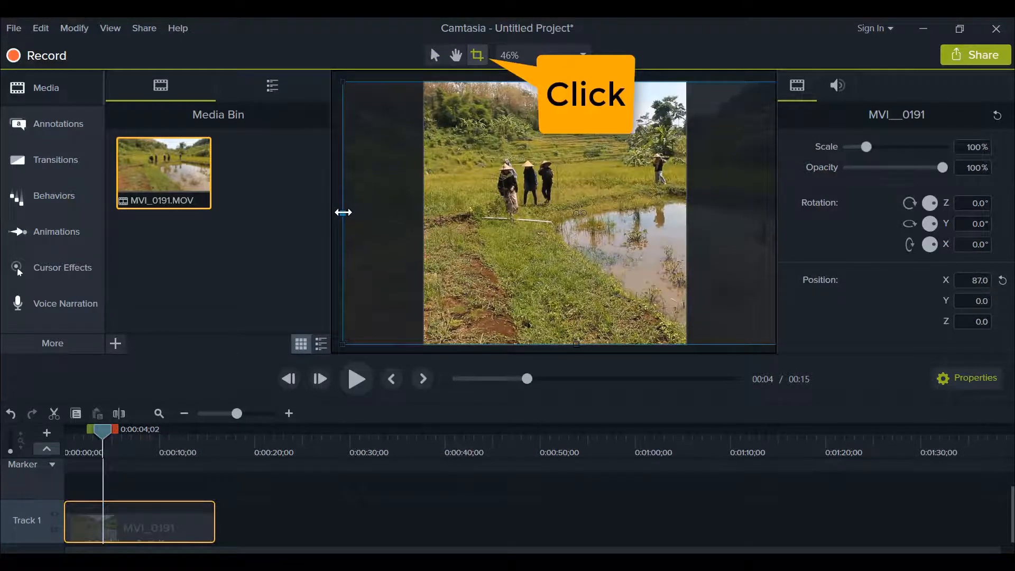
Crop the clip's left, right and top edges to the square canvas and leave crop mode.
left_click_drag(343, 212, 426, 231)
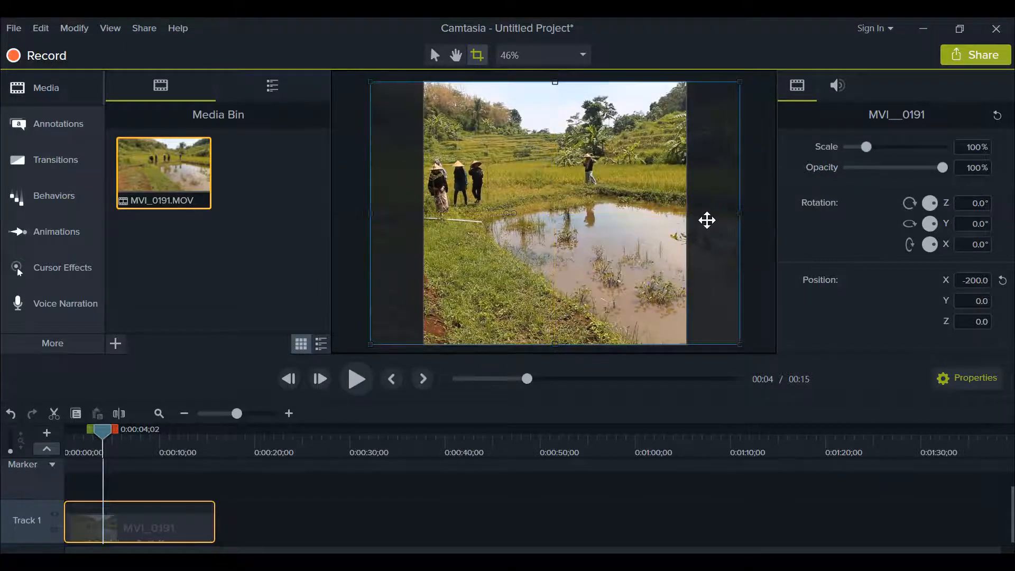
left_click_drag(737, 212, 629, 230)
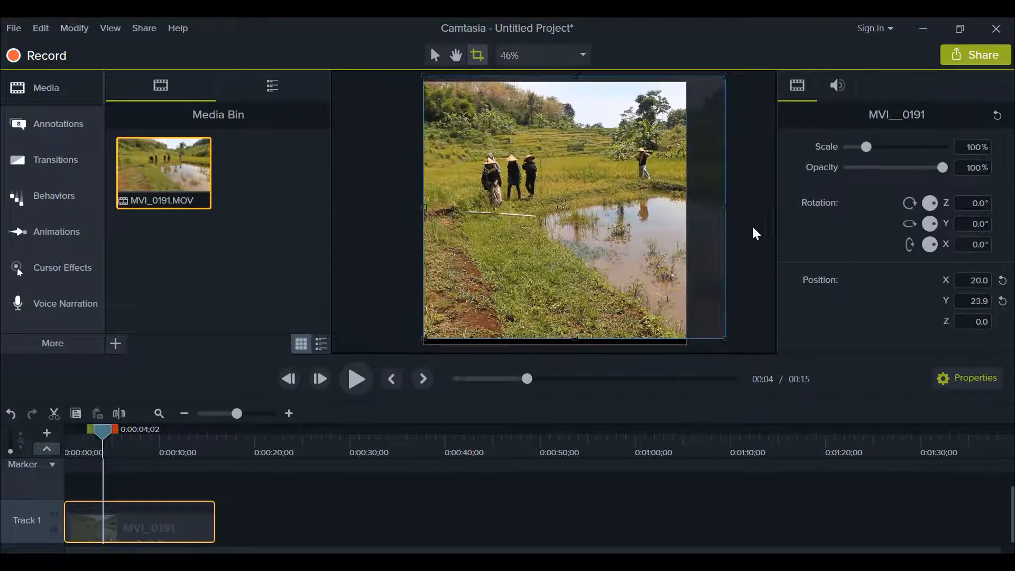
left_click_drag(724, 207, 682, 215)
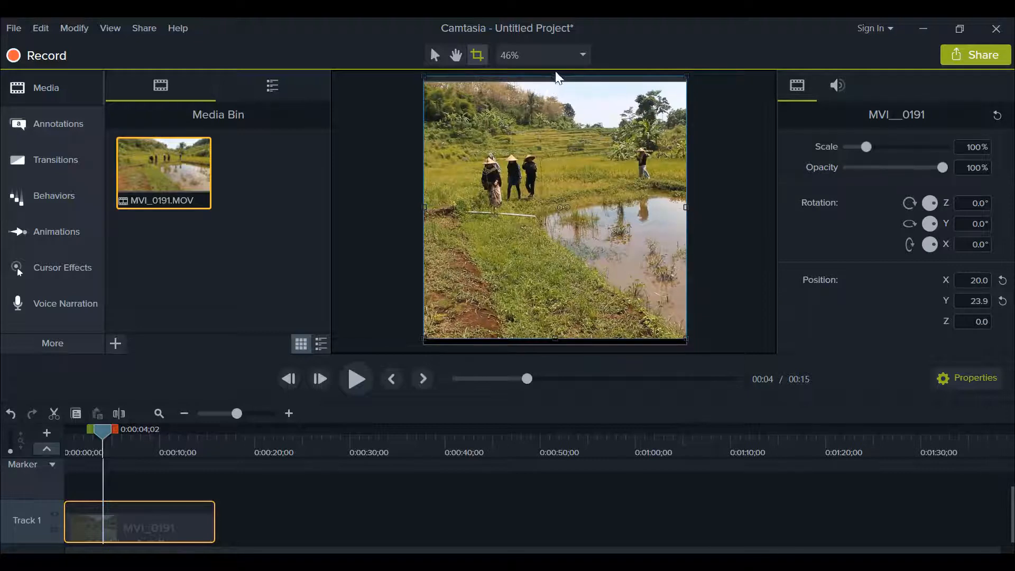
left_click_drag(554, 79, 555, 82)
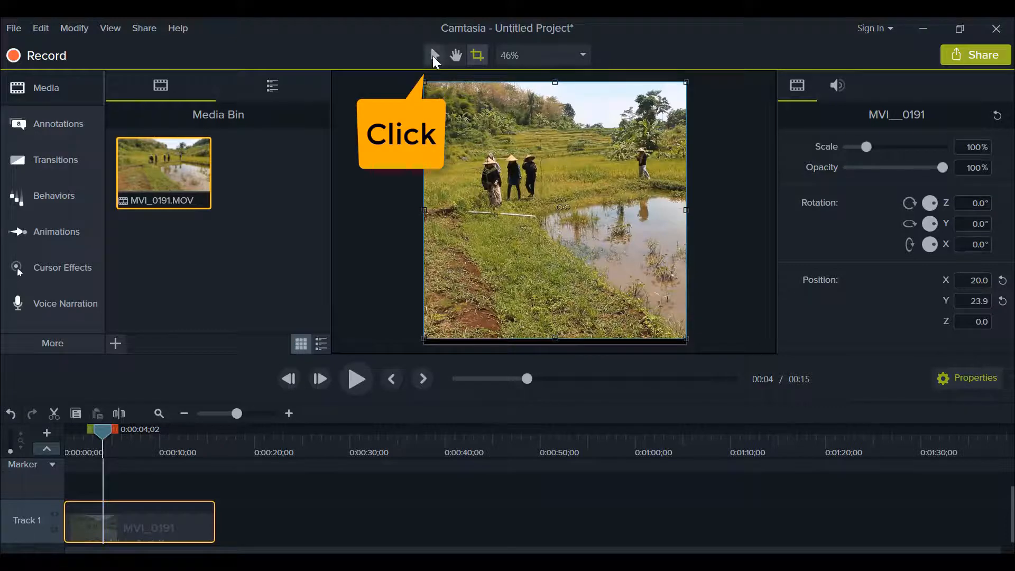
left_click(434, 55)
Set up a local file export of the square video as MP4 - Smart Player (HTML5) with custom production settings and default player options.
left_click(975, 55)
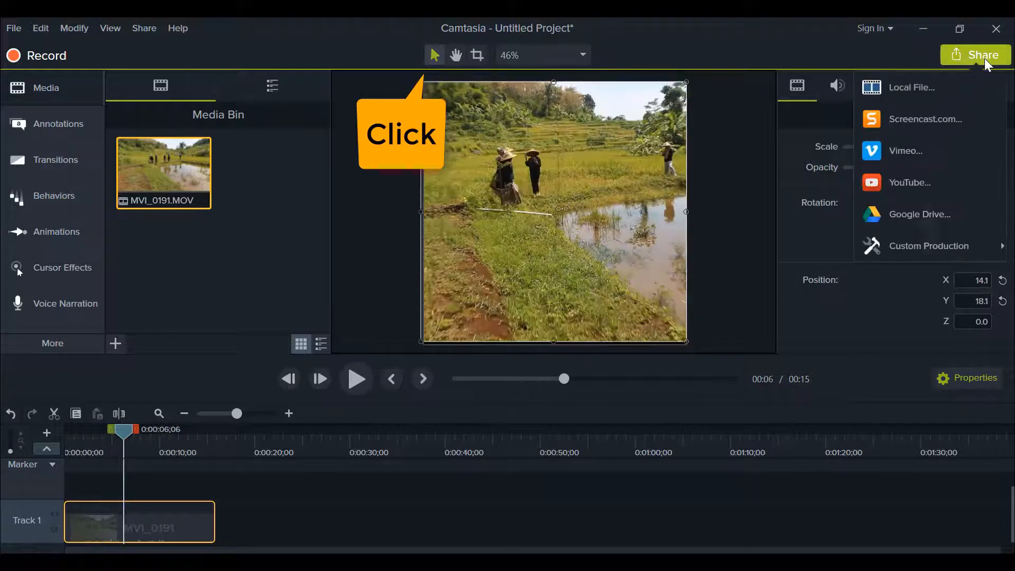
left_click(919, 87)
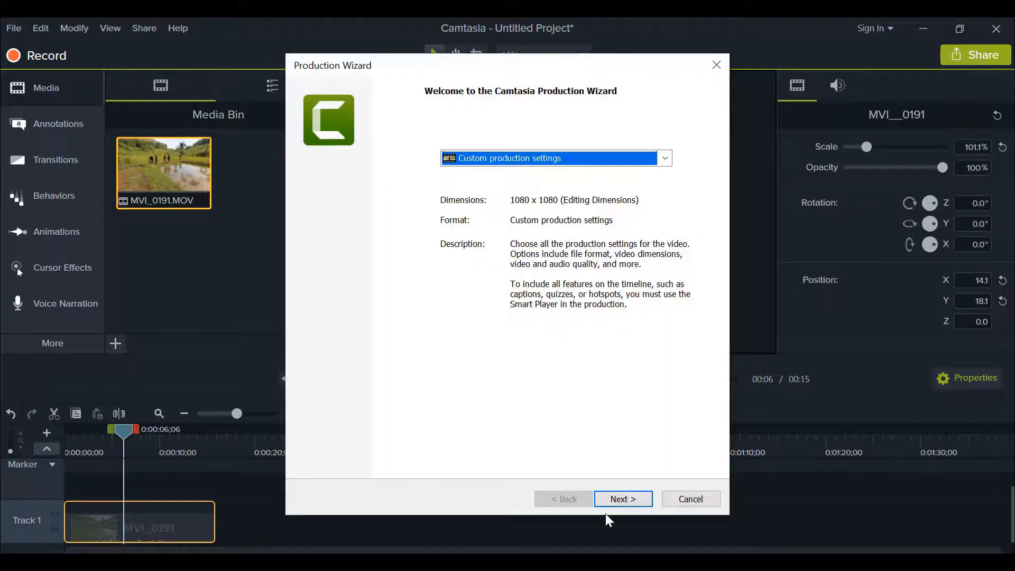
left_click(625, 503)
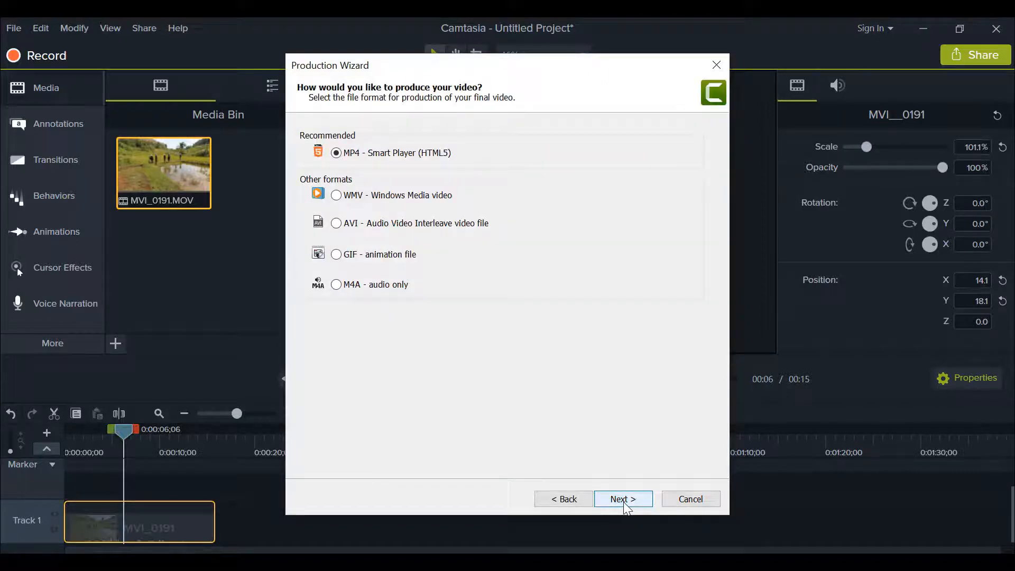
left_click(623, 503)
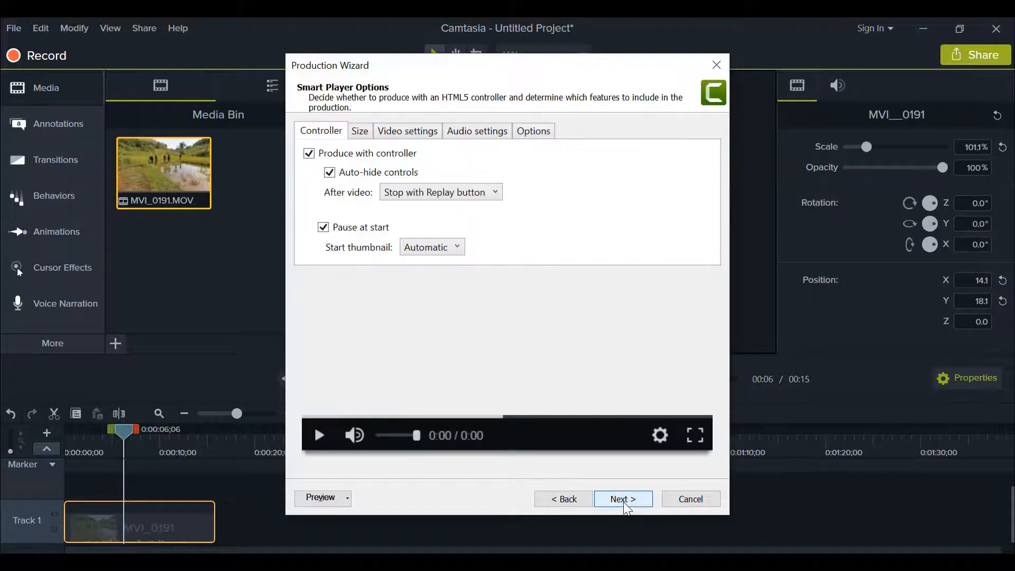
left_click(626, 505)
left_click(624, 504)
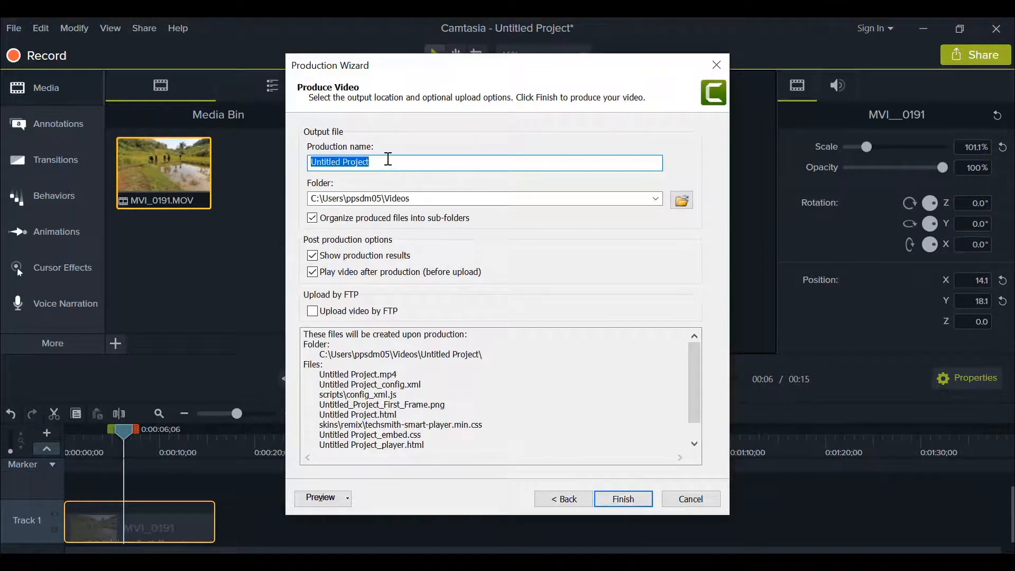
Produce the square video under the name "main di sawah 2" and start playing the exported result.
left_click(388, 159)
key("BackSpace")
key("BackSpace")
key("BackSpace")
key("BackSpace")
key("BackSpace")
key("BackSpace")
key("BackSpace")
key("BackSpace")
key("BackSpace")
key("BackSpace")
key("BackSpace")
key("BackSpace")
key("BackSpace")
key("BackSpace")
key("BackSpace")
key("BackSpace")
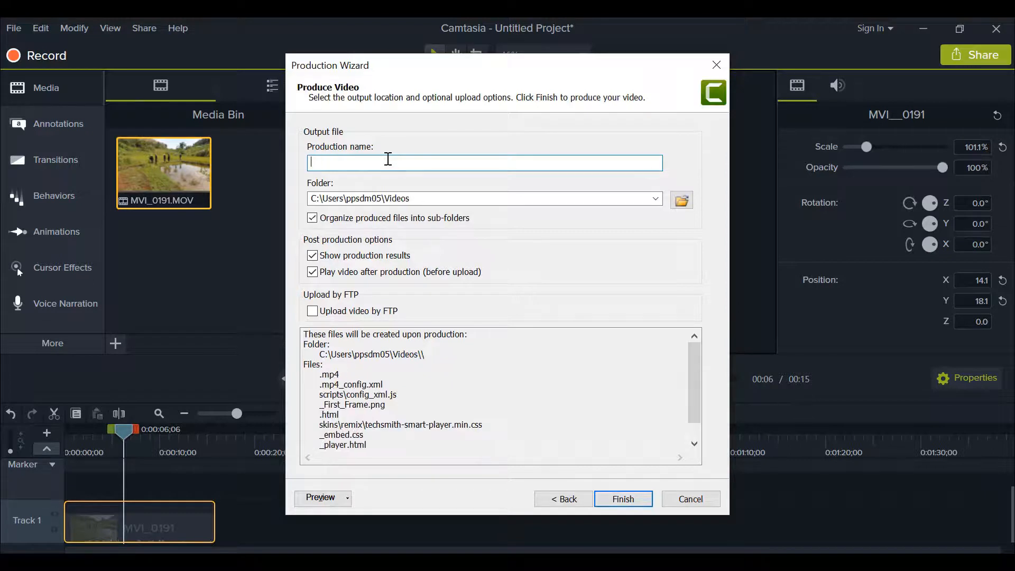
type("main d")
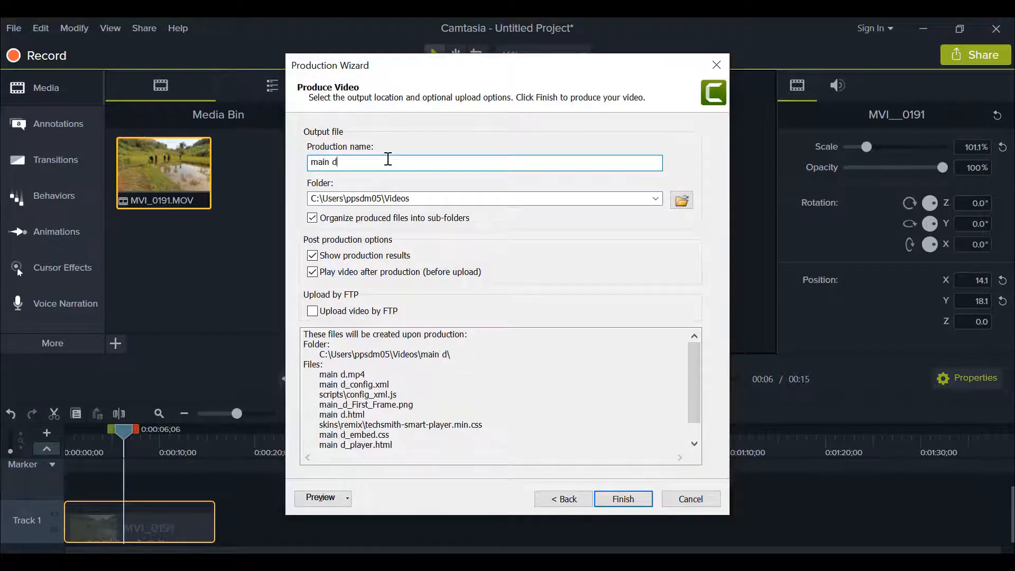
type("i sawa")
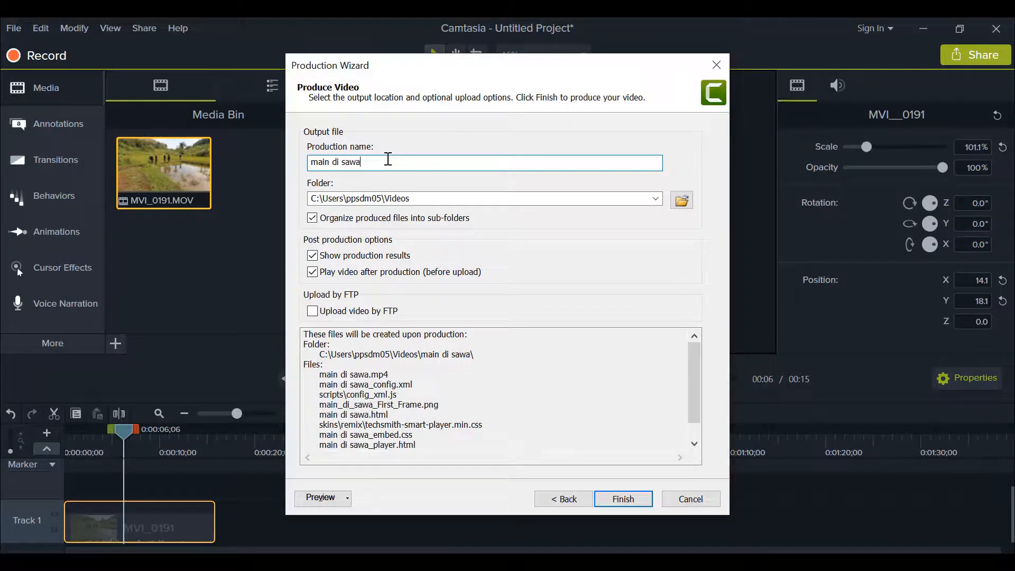
type("h 2")
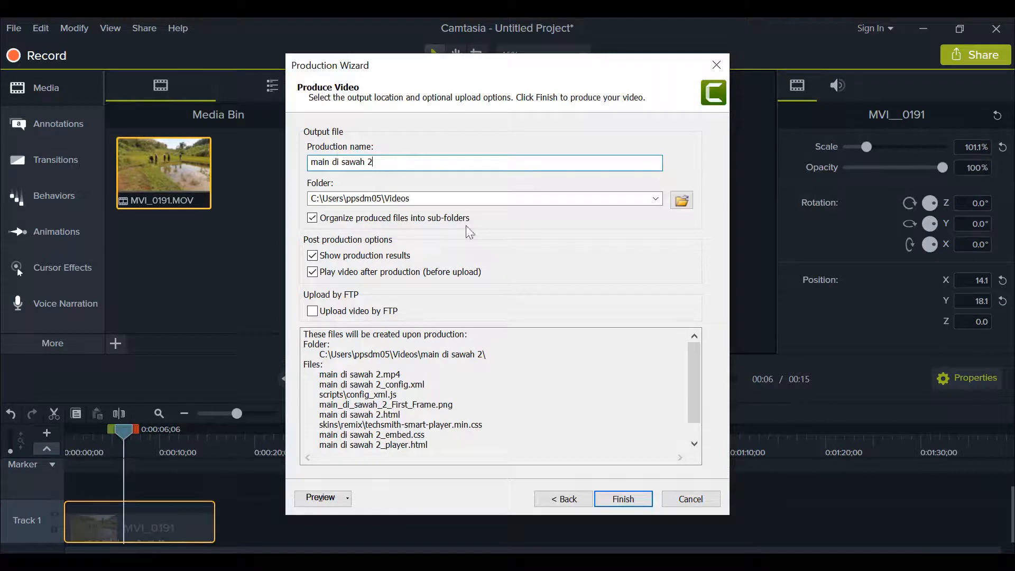
left_click(625, 499)
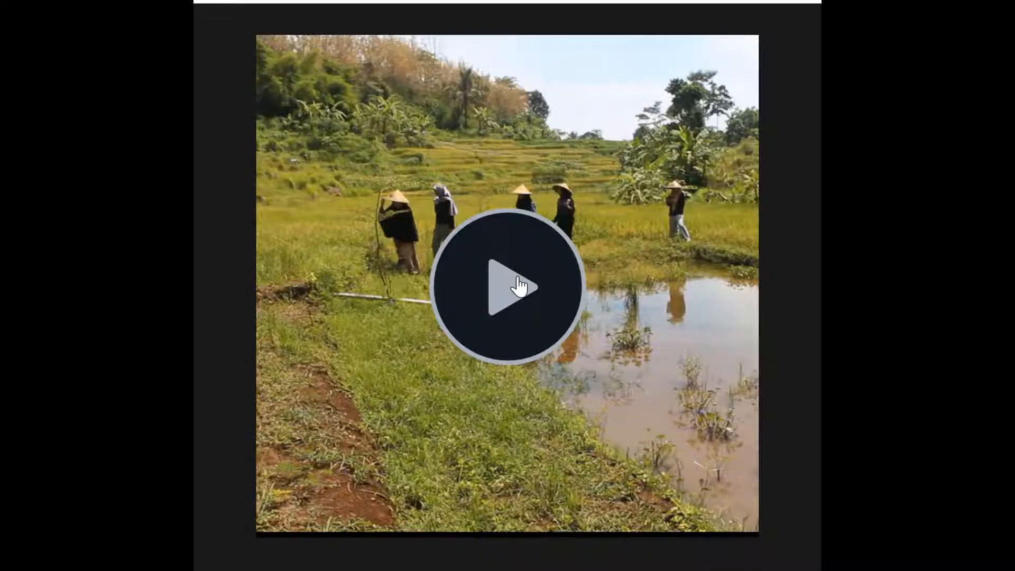
left_click(519, 286)
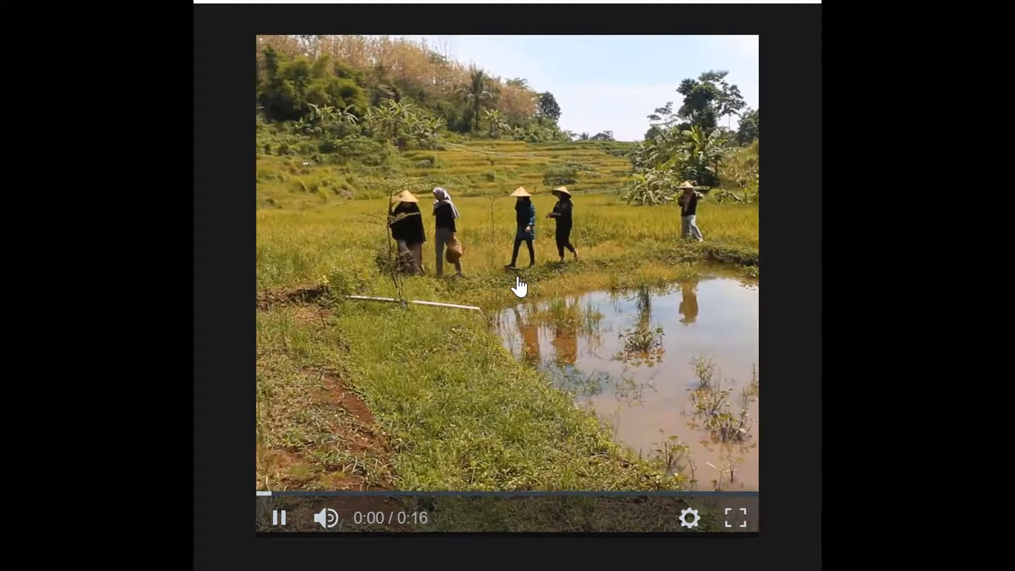